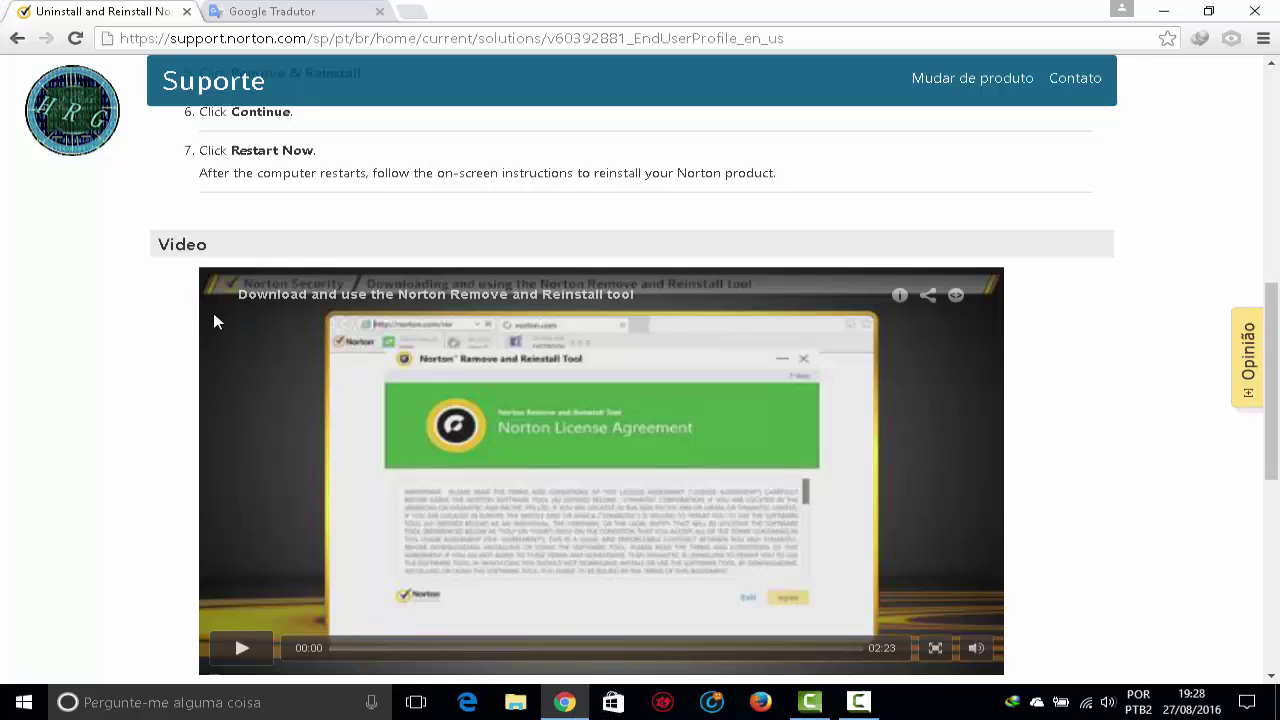
Follow the Norton Removal Tool link in the support article on uninstalling and reinstalling Norton.
scroll(213, 313, "down", 4)
scroll(214, 320, "up", 1)
scroll(213, 320, "up", 8)
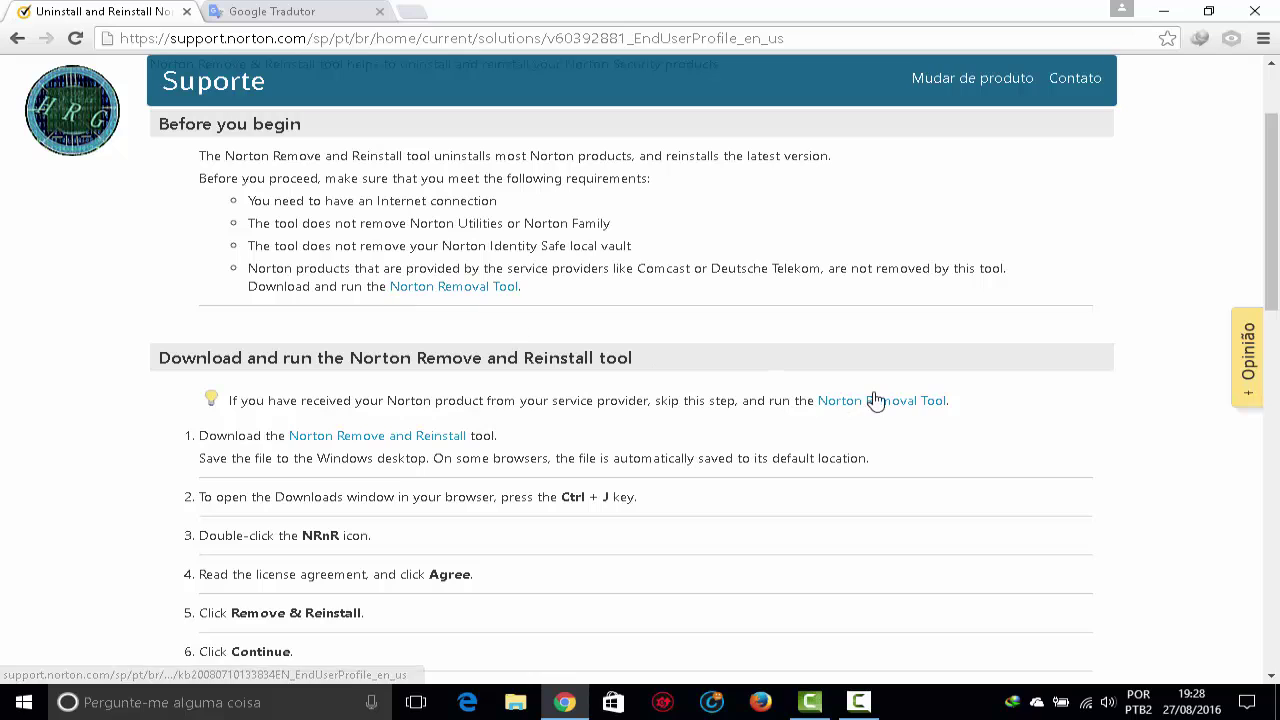
left_click(447, 289)
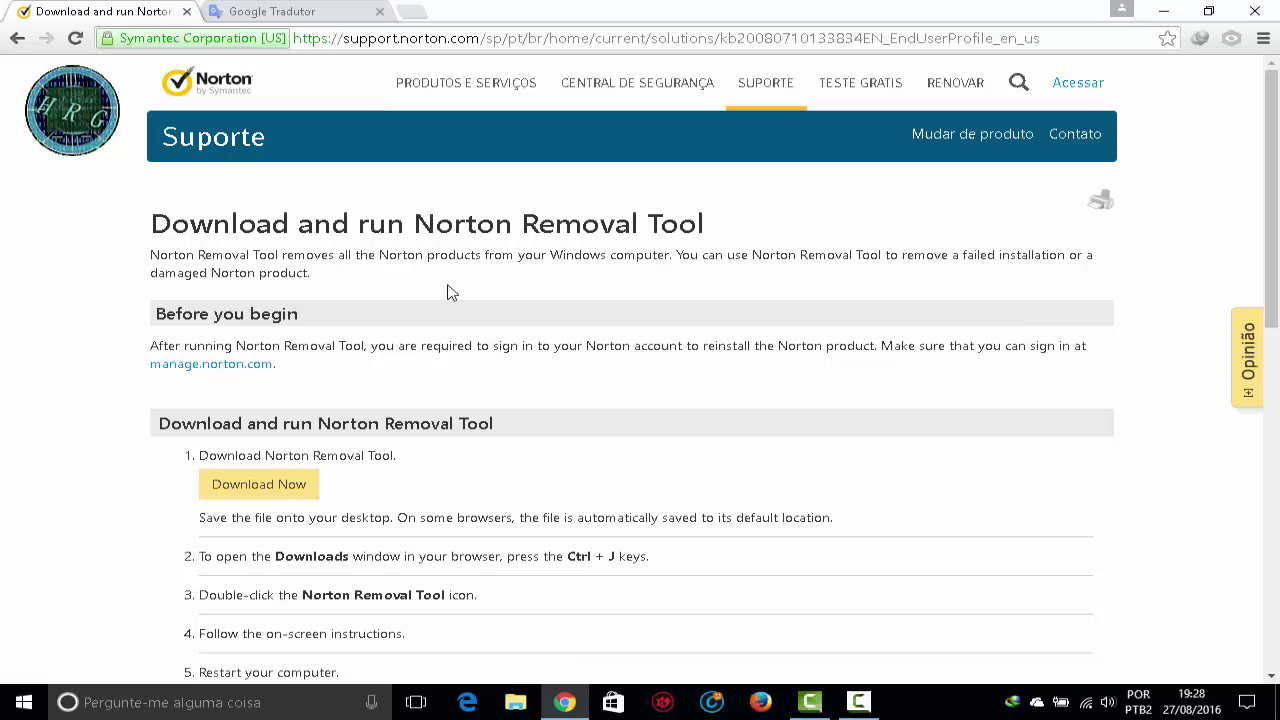
Review the Norton Removal Tool instructions and request the tool's download from that page.
left_click_drag(448, 292, 189, 296)
left_click(114, 294)
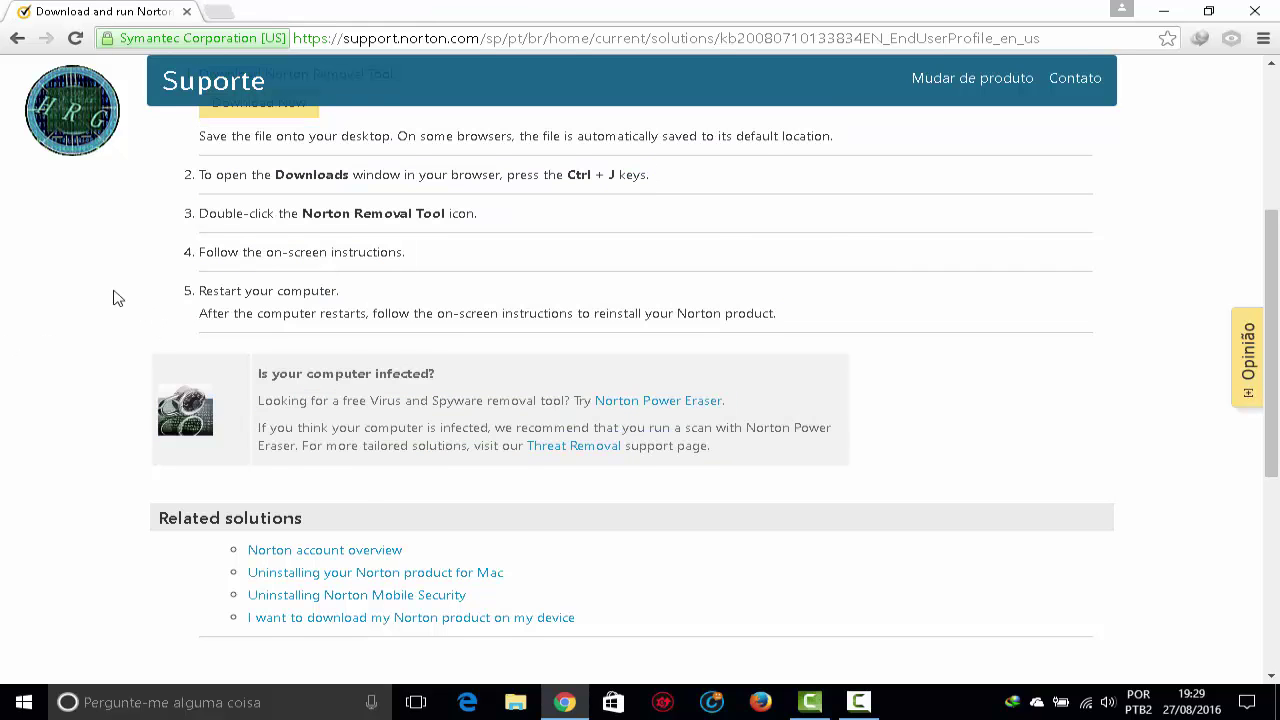
scroll(114, 294, "up", 2)
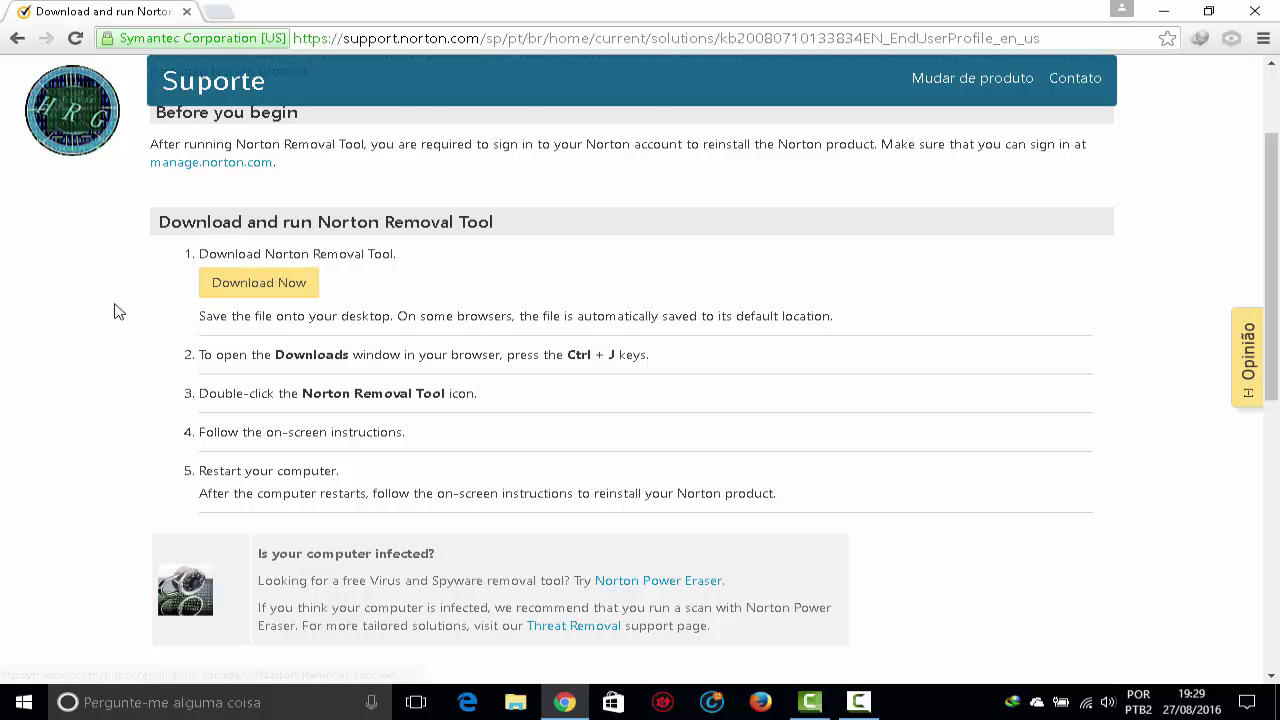
scroll(116, 310, "up", 2)
scroll(114, 310, "down", 2)
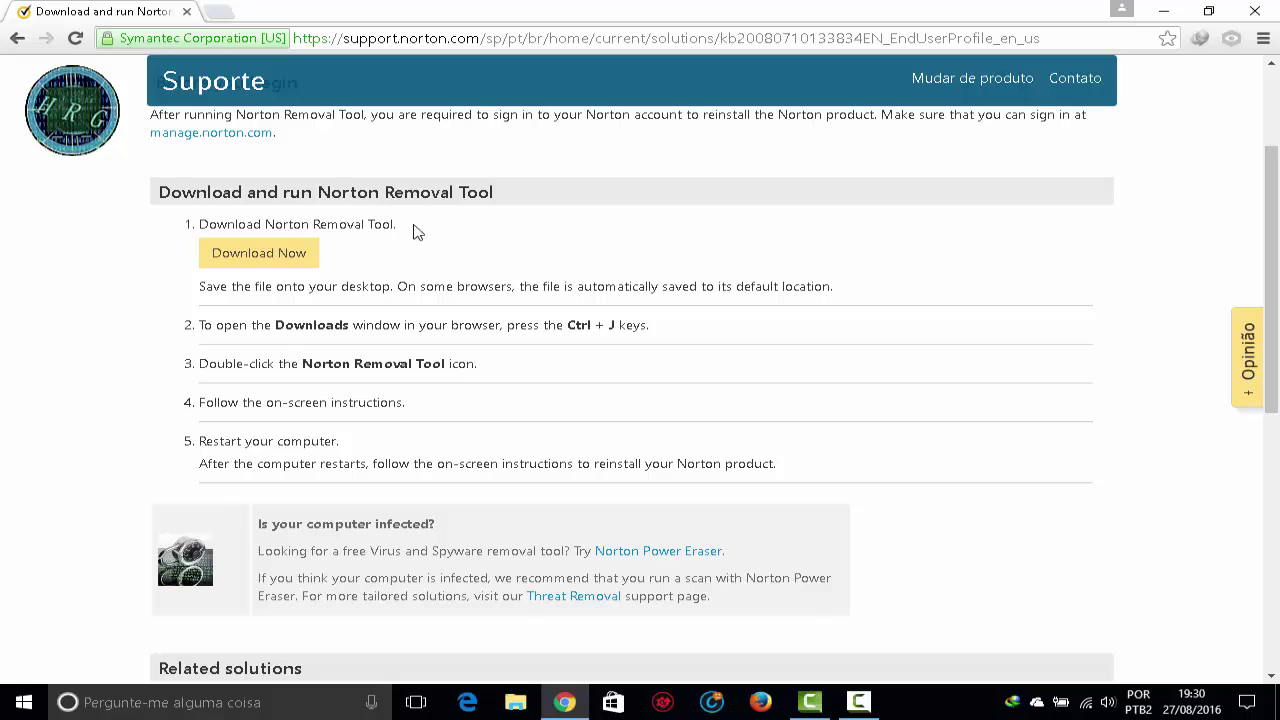
left_click(276, 255)
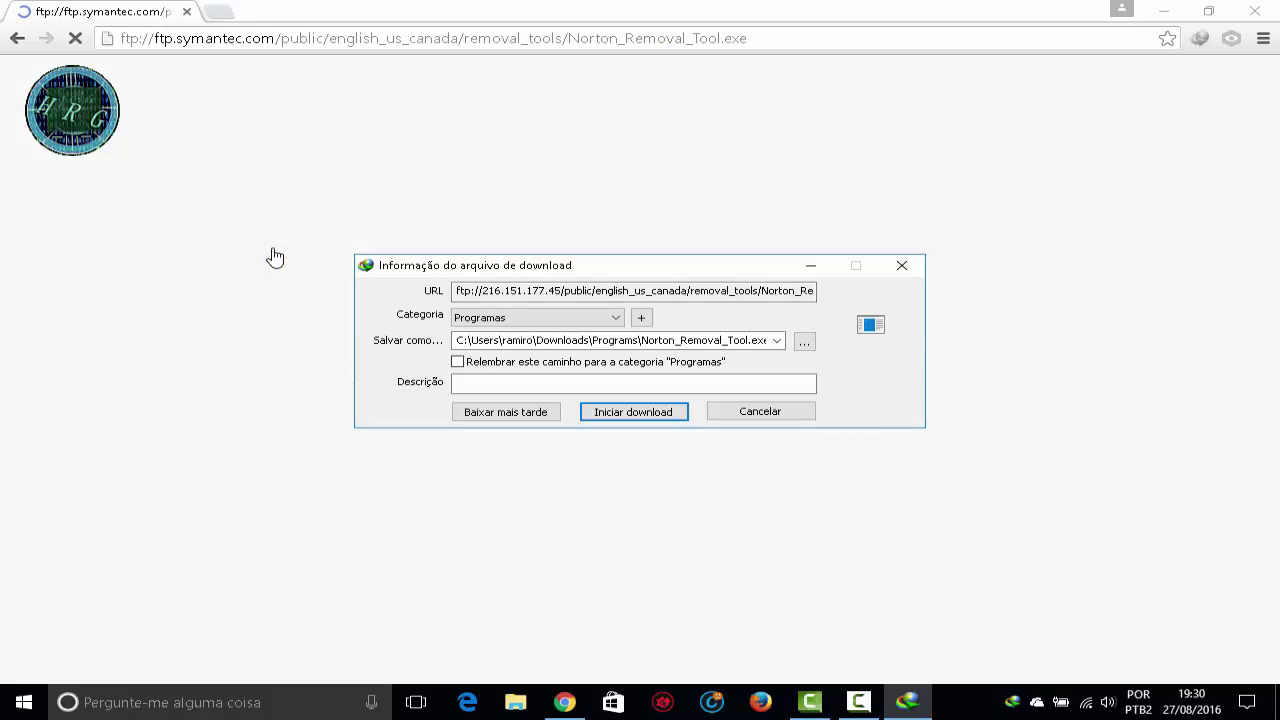
Set the save location of Norton_Removal_Tool to the Área de Trabalho folder and start the download.
left_click(673, 216)
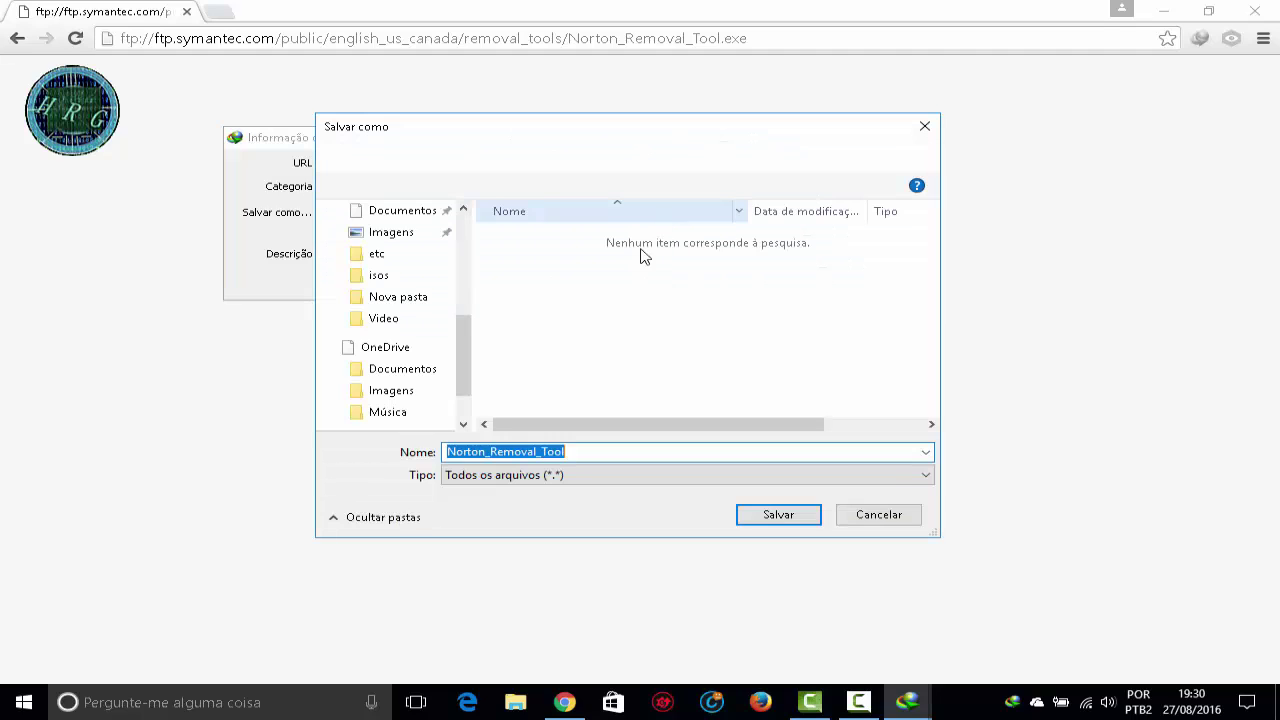
left_click(463, 240)
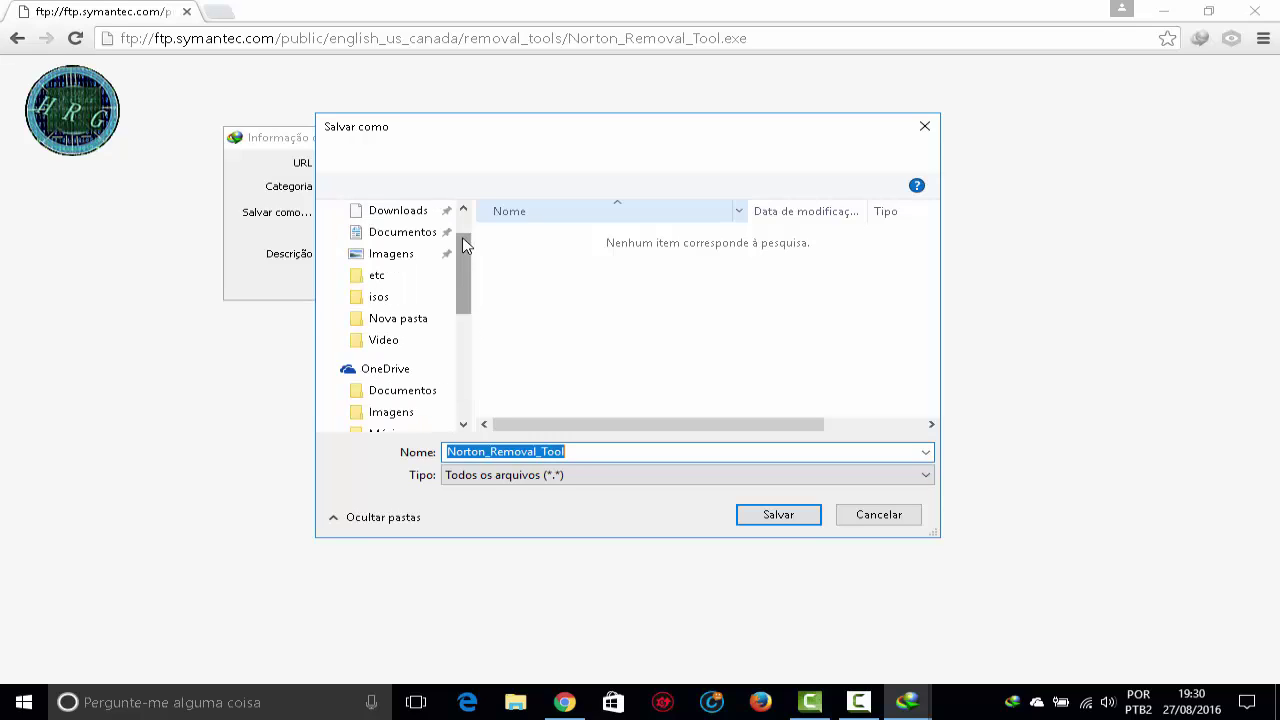
left_click_drag(460, 266, 463, 218)
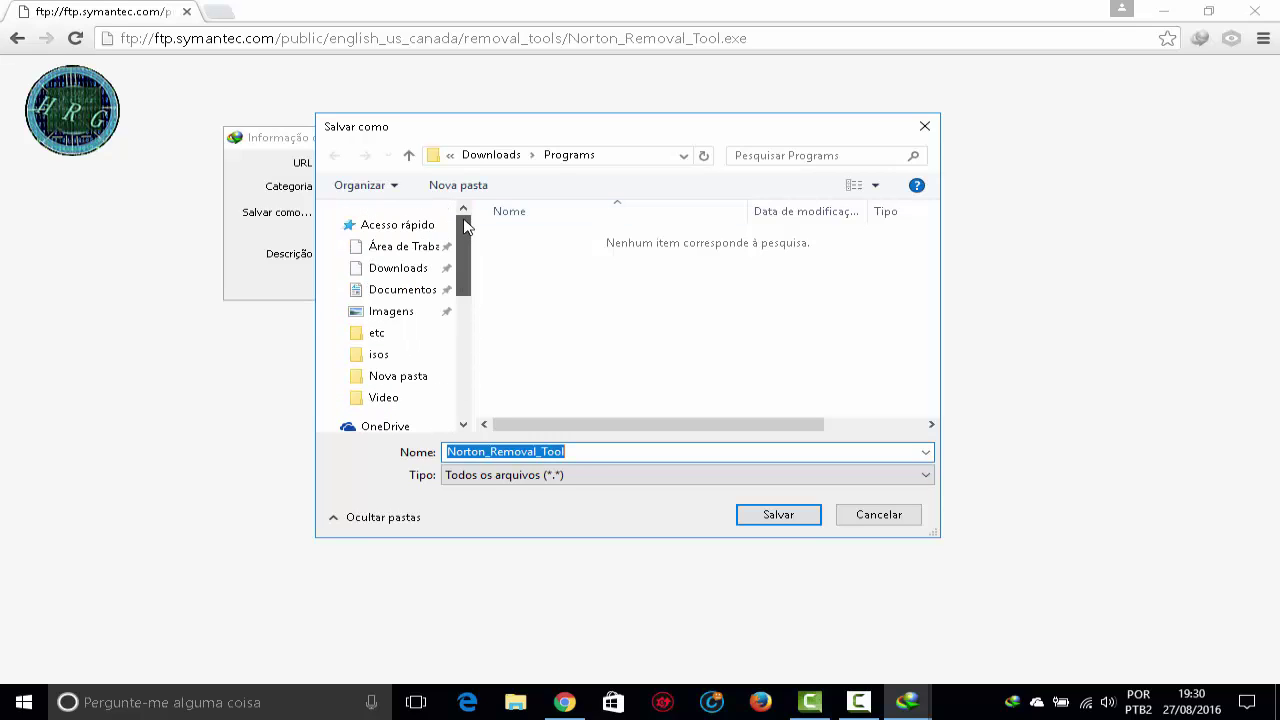
left_click(408, 246)
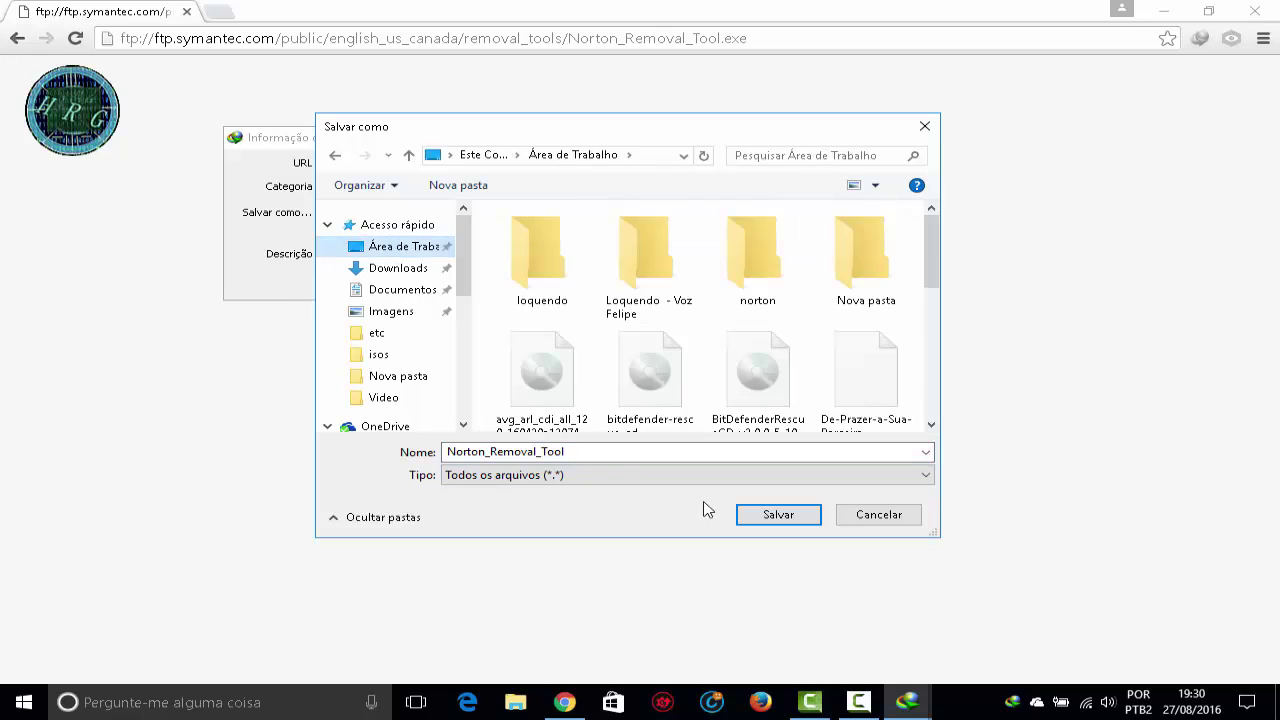
left_click(757, 512)
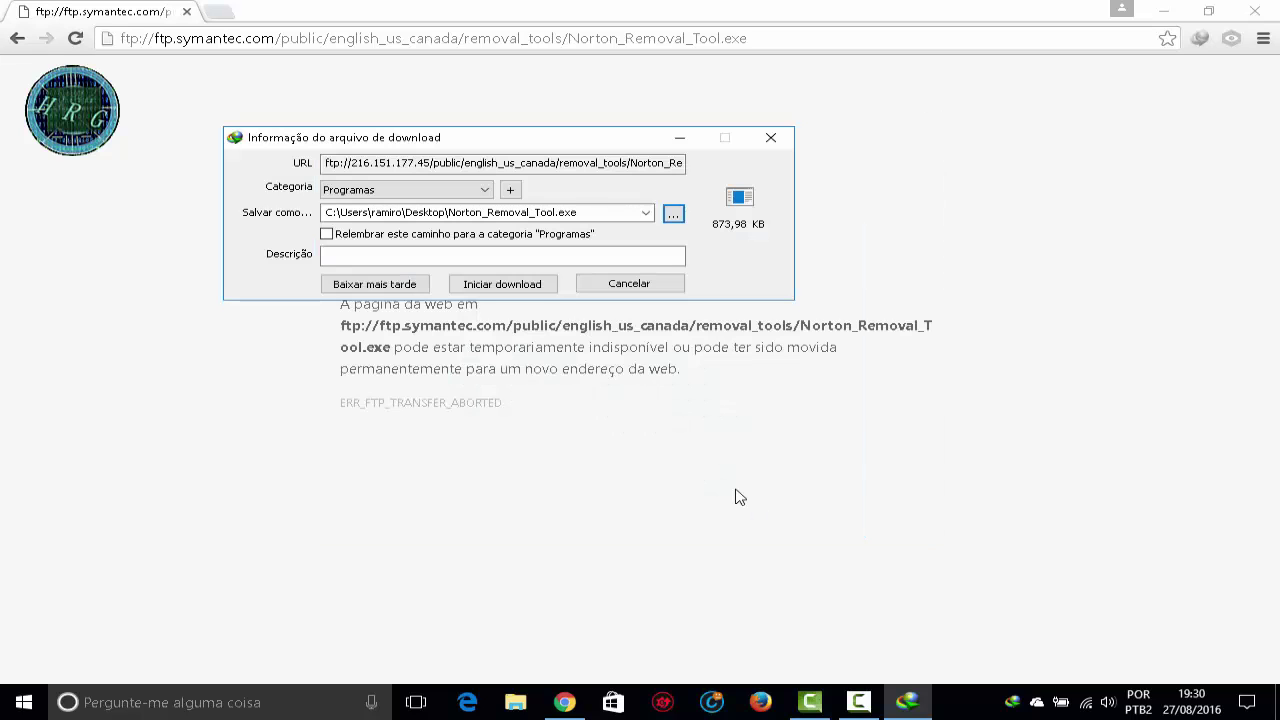
left_click(503, 284)
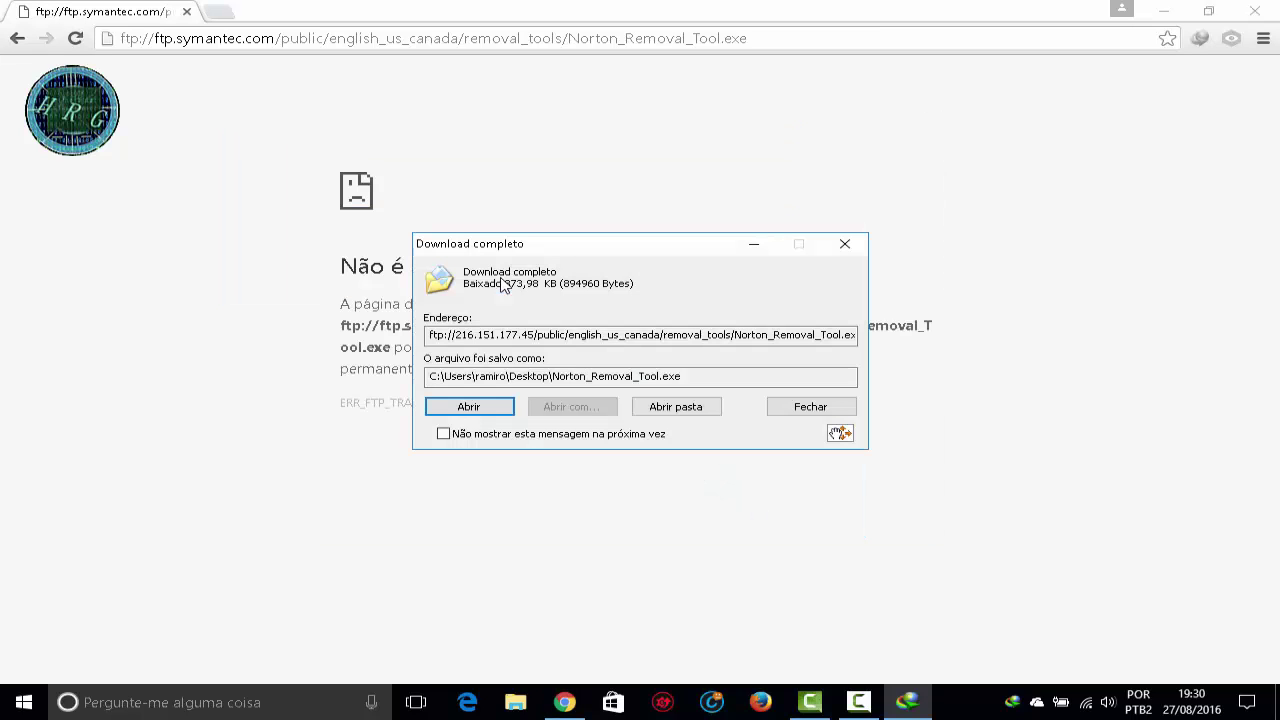
Clear the browser and download notice off the desktop and place the Norton_Removal_Tool icon beneath the montmanut2 file.
left_click(1161, 11)
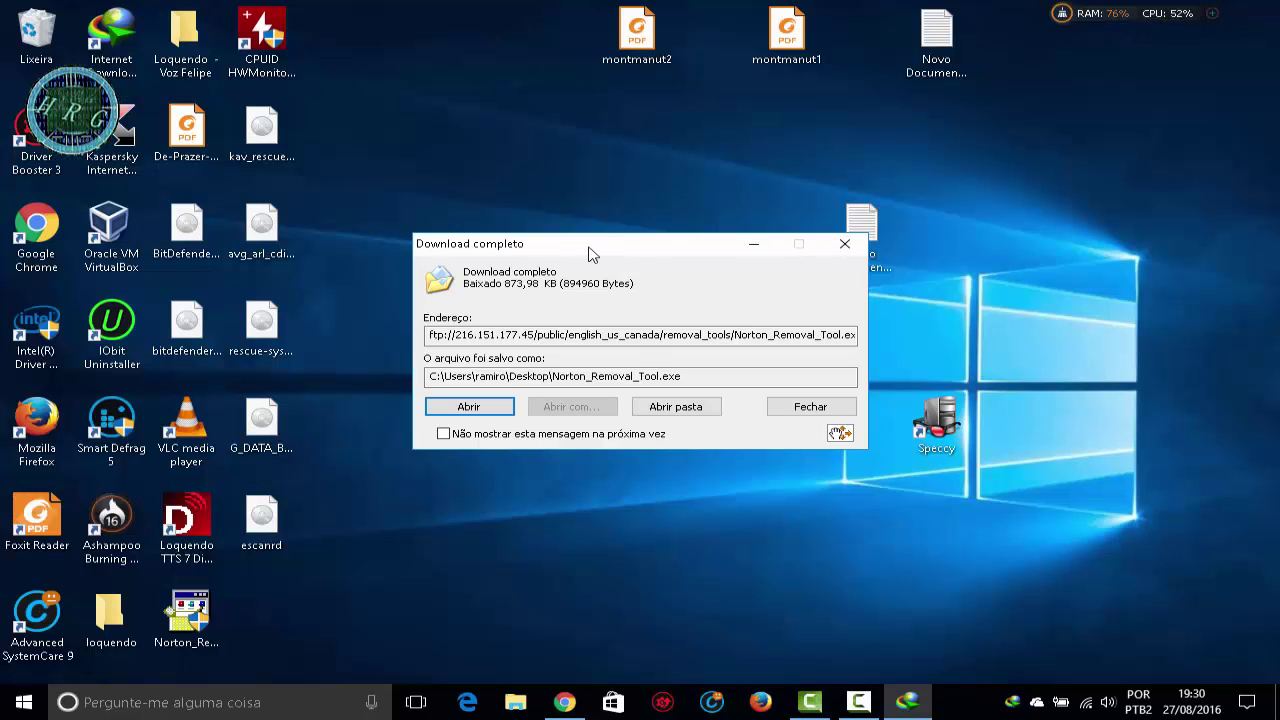
left_click_drag(586, 257, 610, 97)
left_click(828, 248)
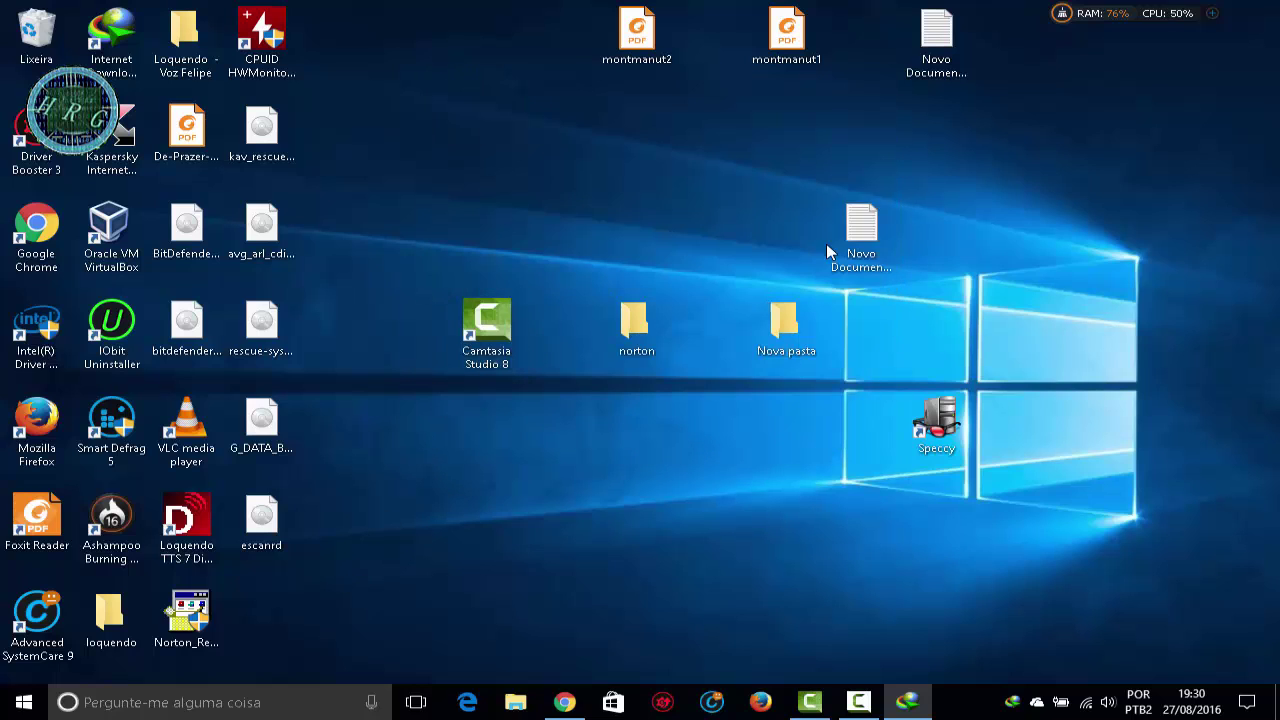
left_click_drag(185, 608, 1088, 183)
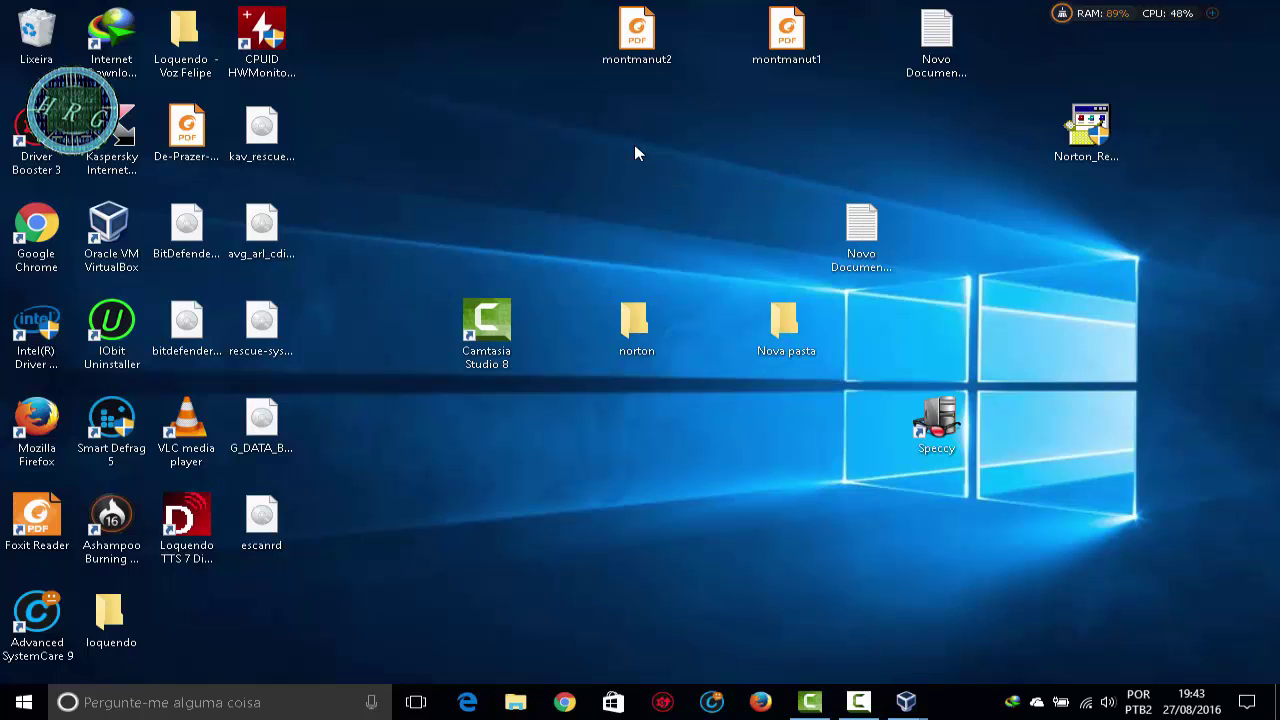
left_click_drag(1086, 130, 636, 145)
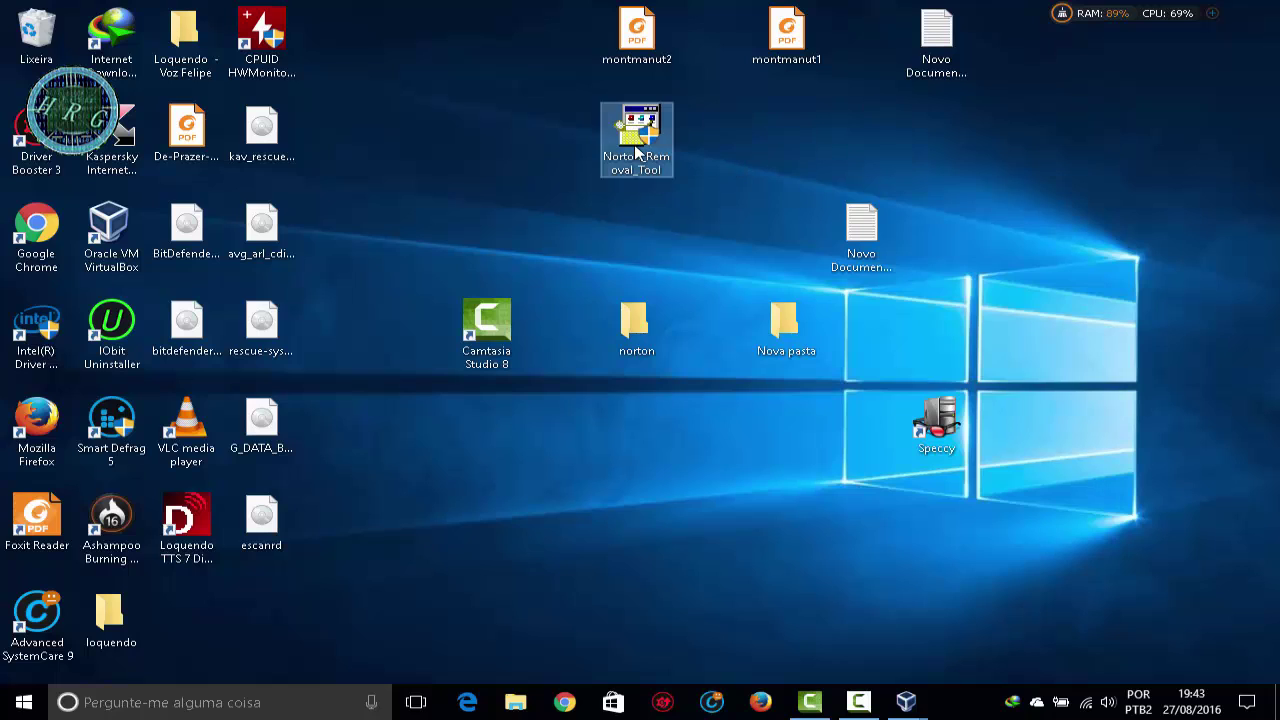
Switch to the win7 virtual machine in VirtualBox and show its shared Desktop (\\vboxsrv) (E:) folder with medium icons.
left_click(906, 702)
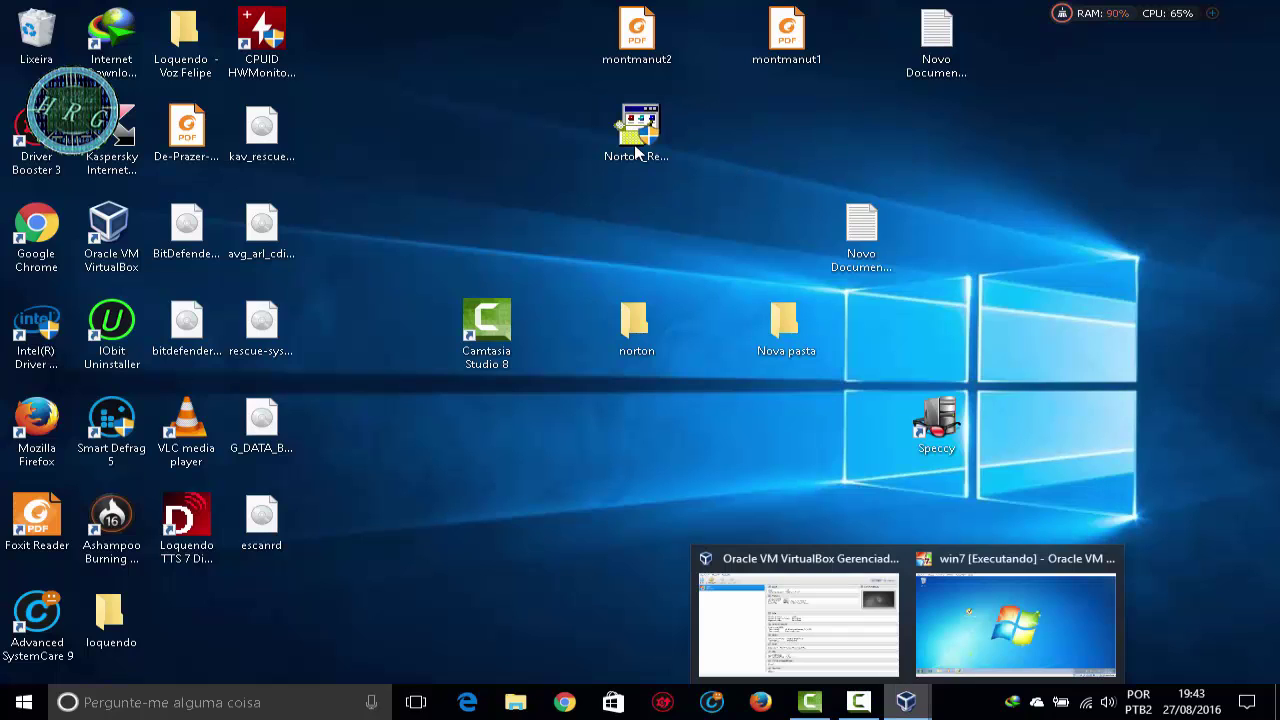
key("alt+Tab")
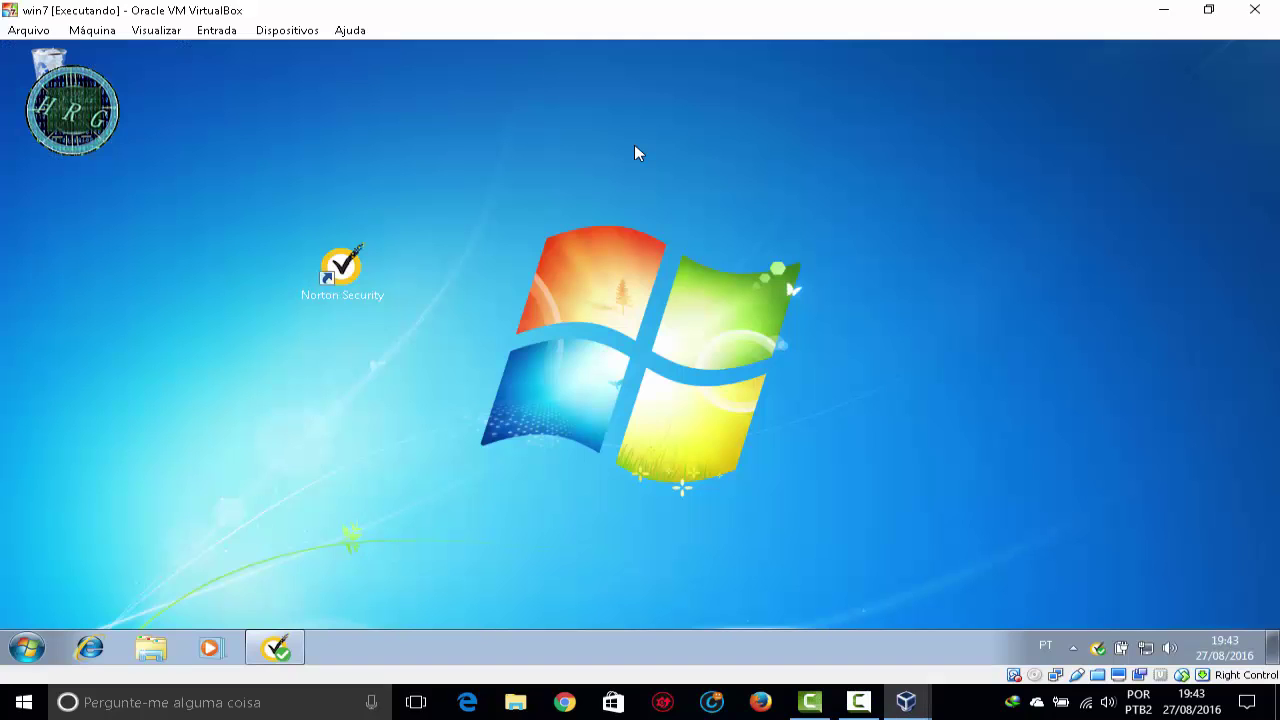
key("super+2")
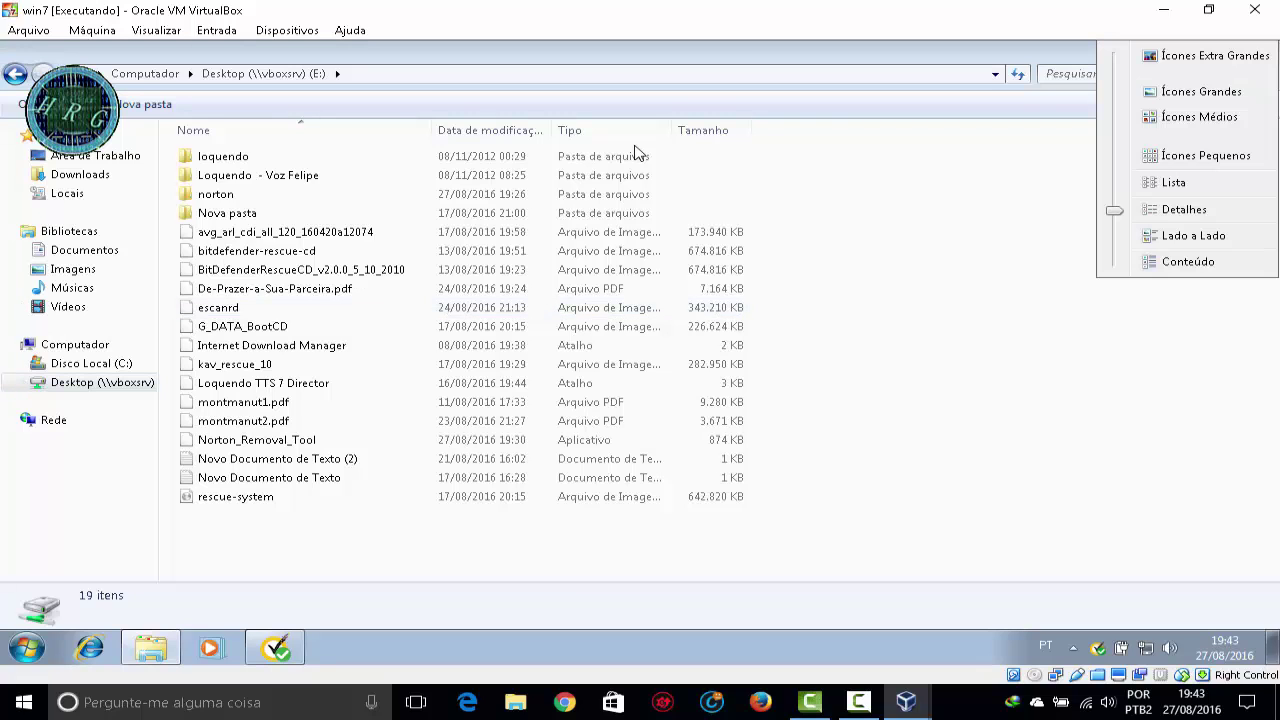
key("Up")
key("Up")
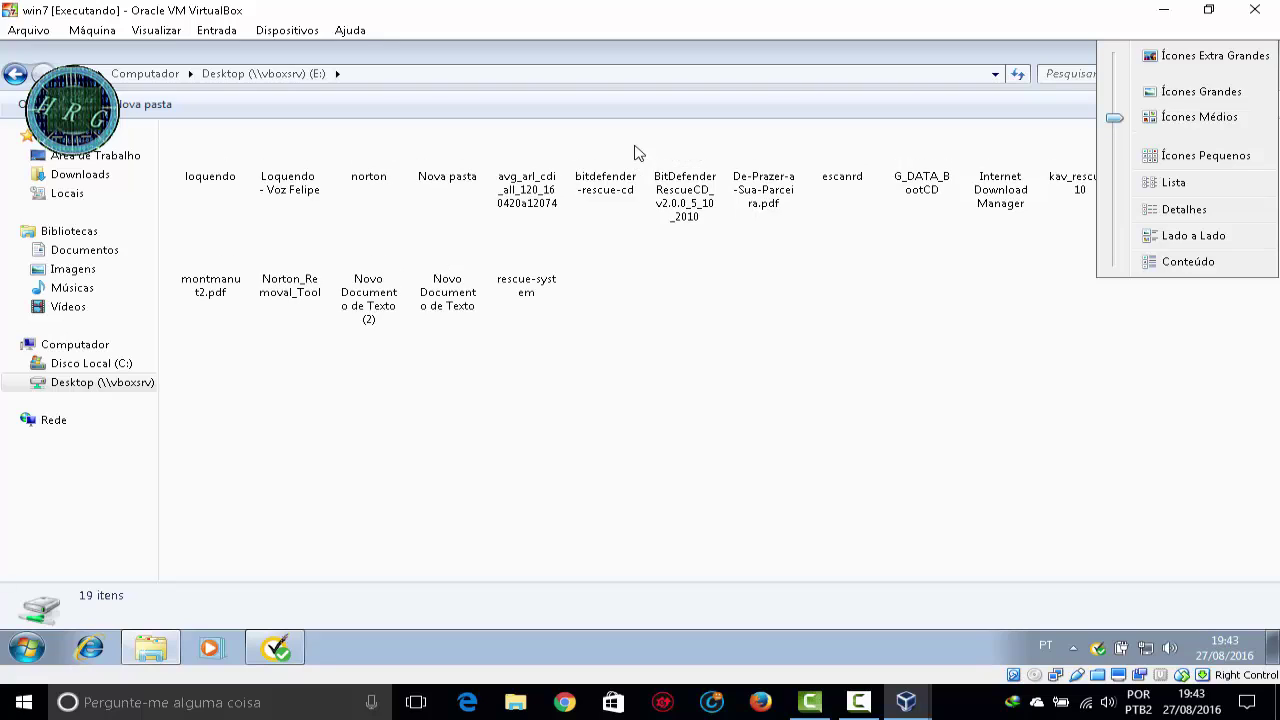
key("Return")
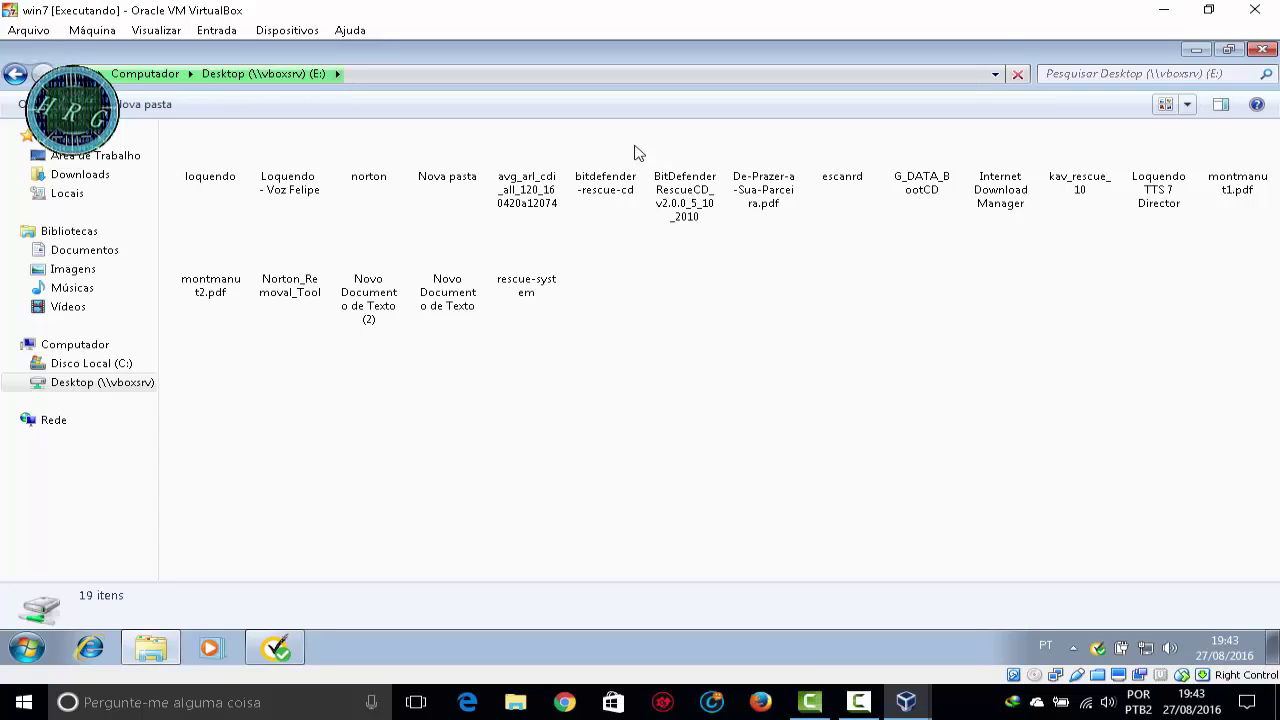
Copy Norton_Removal_Tool from the shared folder to the virtual machine's desktop and close the folder window.
key("super+d")
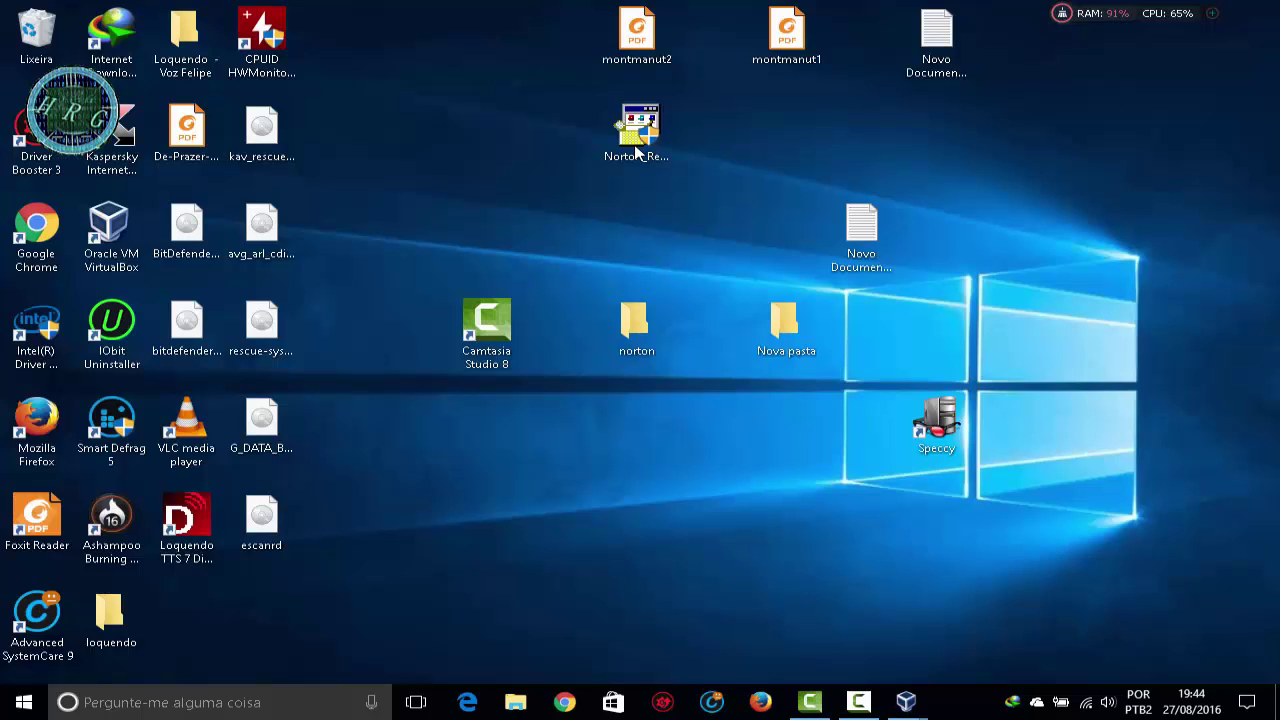
left_click(1017, 615)
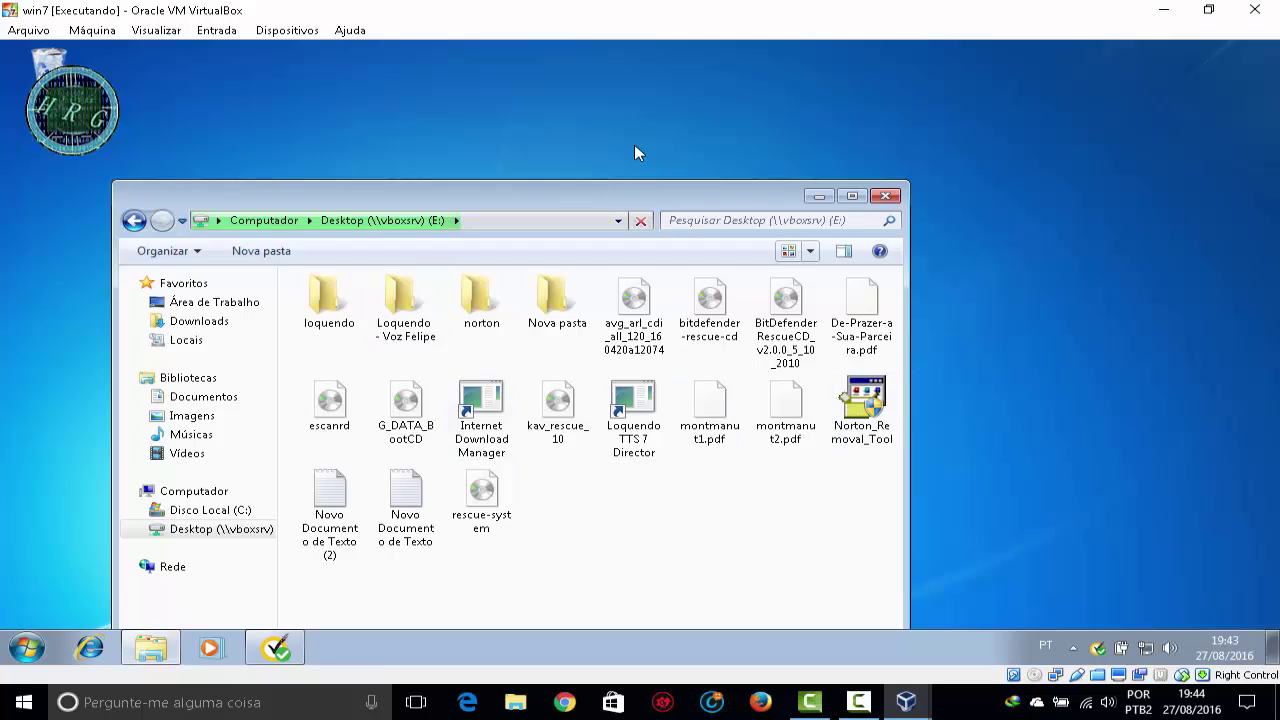
left_click_drag(862, 405, 970, 391)
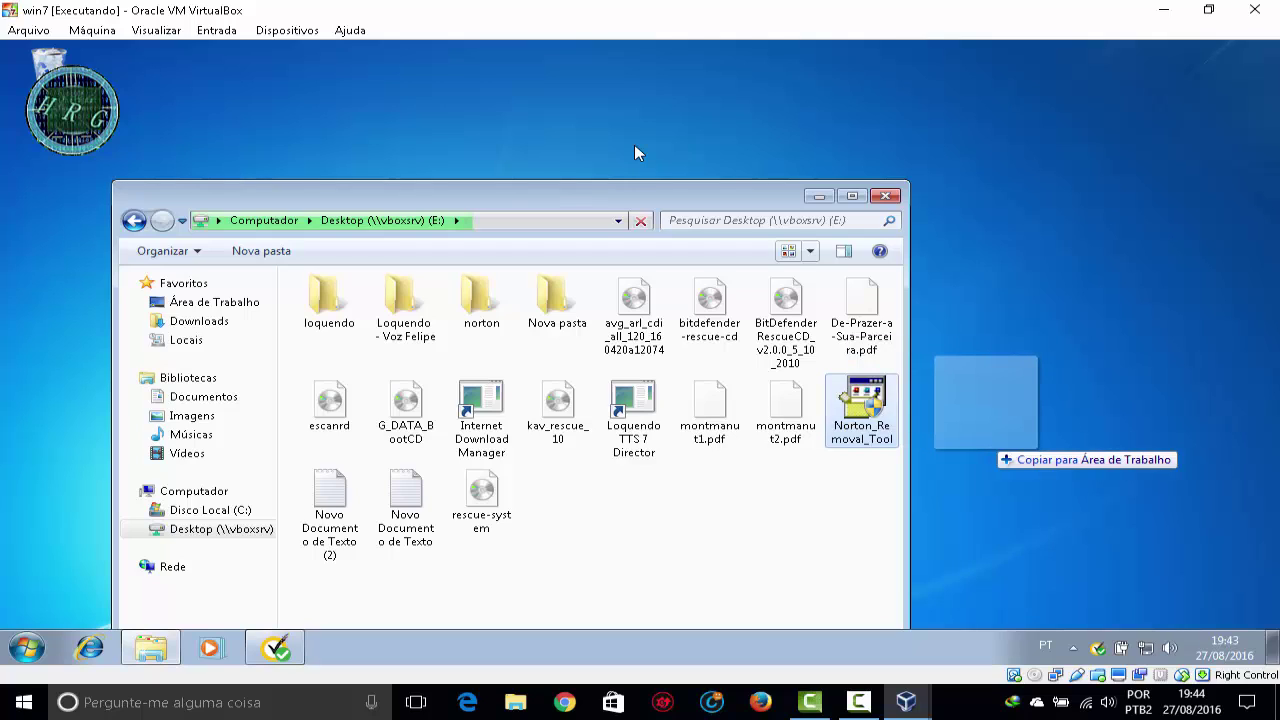
left_click_drag(970, 391, 1084, 324)
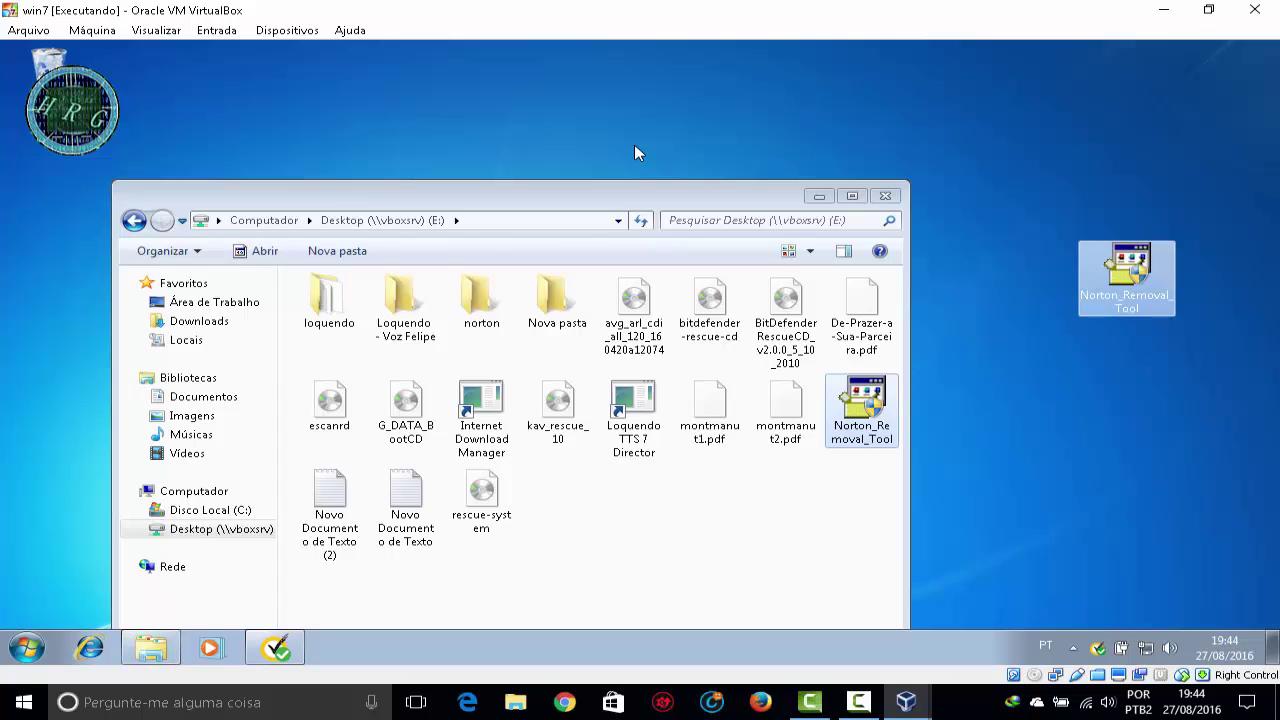
key("alt+F4")
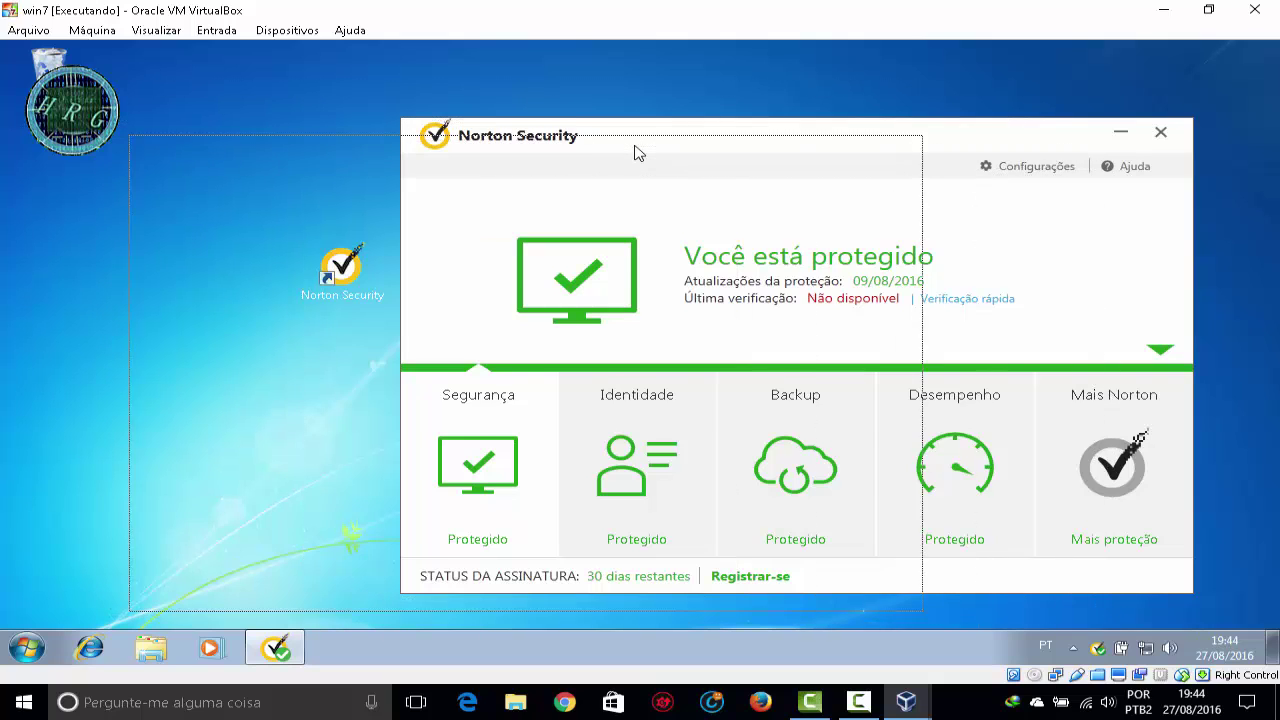
Close the Norton Security window and move the Norton_Removal_Tool icon just above the Windows logo on the desktop.
key("Return")
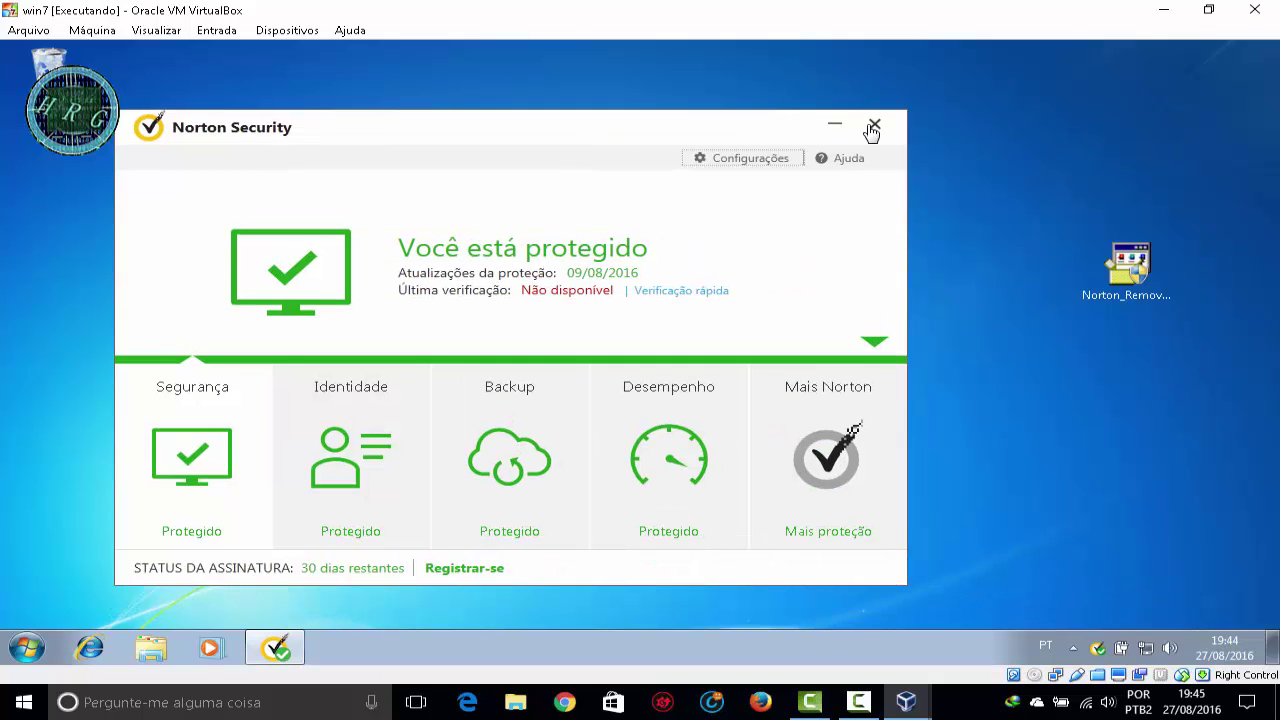
left_click(871, 131)
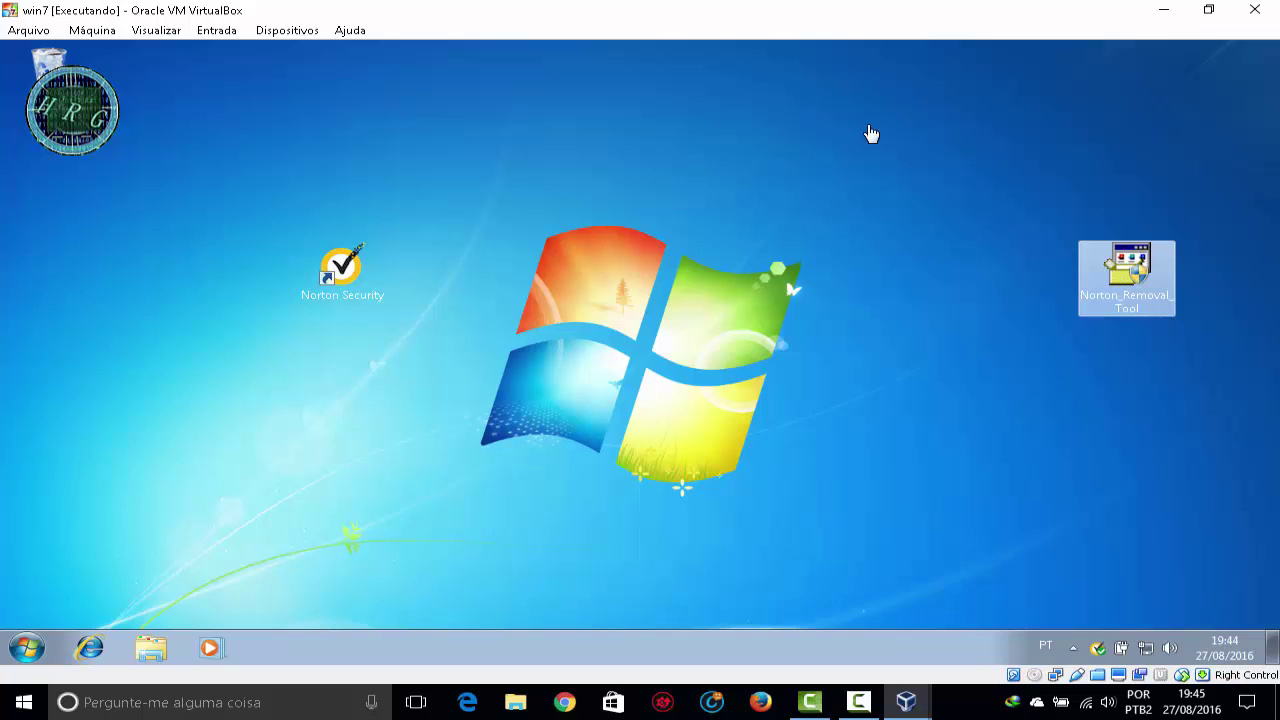
left_click_drag(1140, 265, 783, 180)
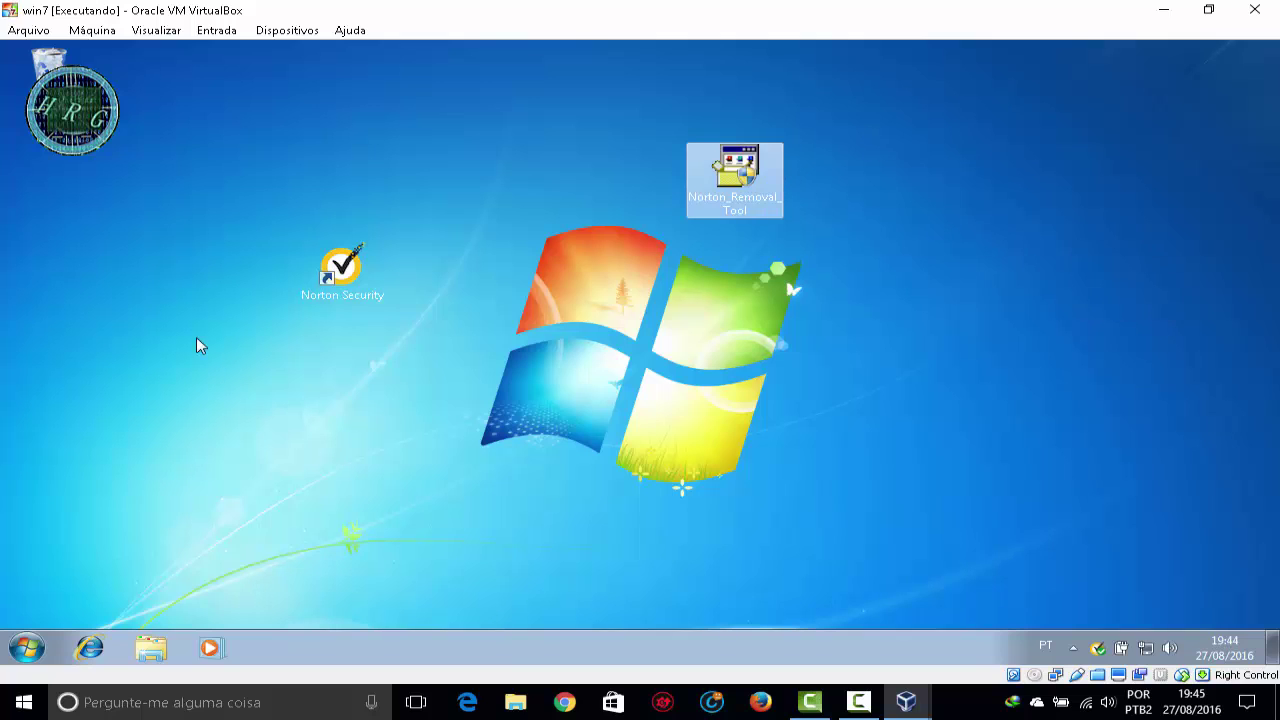
left_click_drag(140, 286, 254, 386)
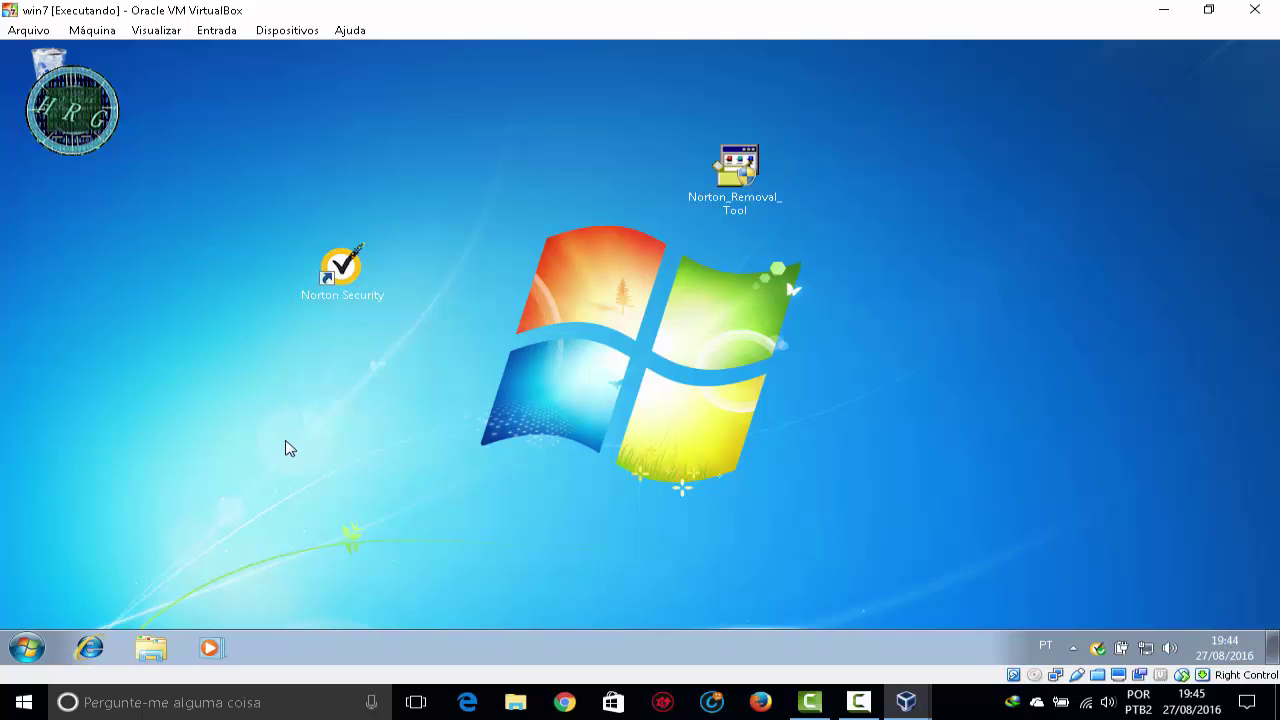
Restart the Windows 7 virtual machine and bring up its advanced boot options.
left_click(25, 651)
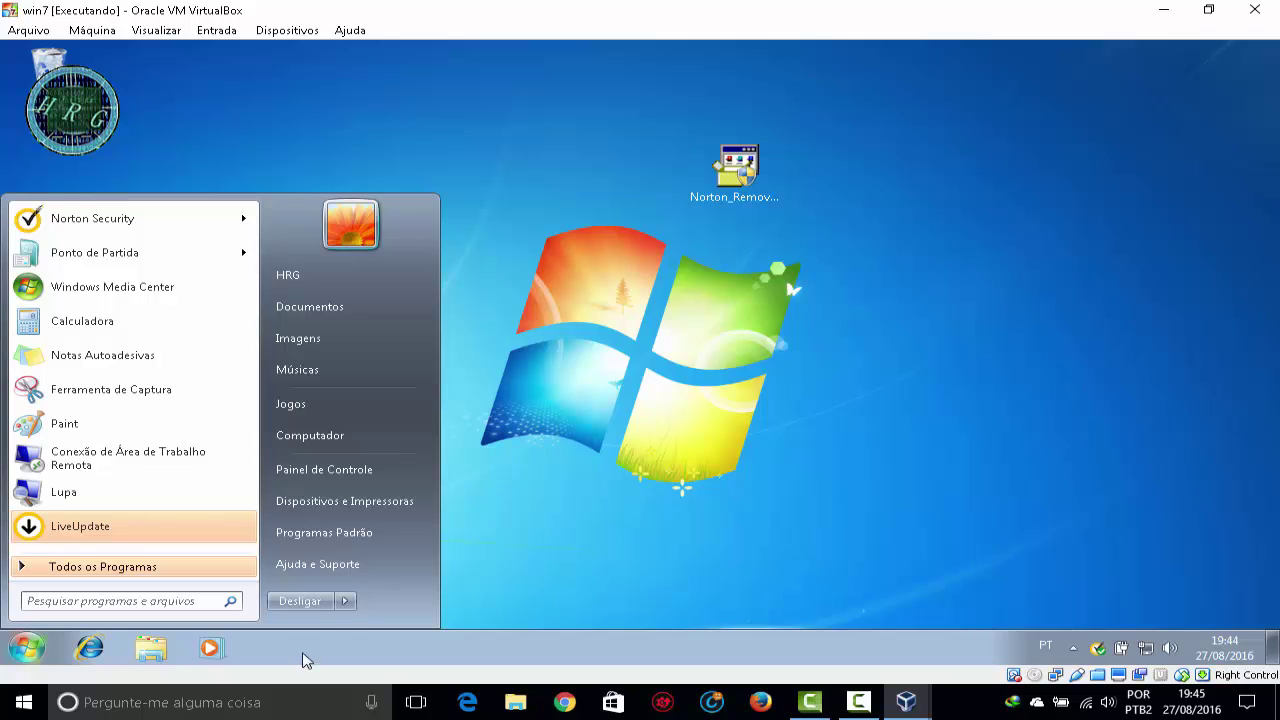
mouse_move(345, 601)
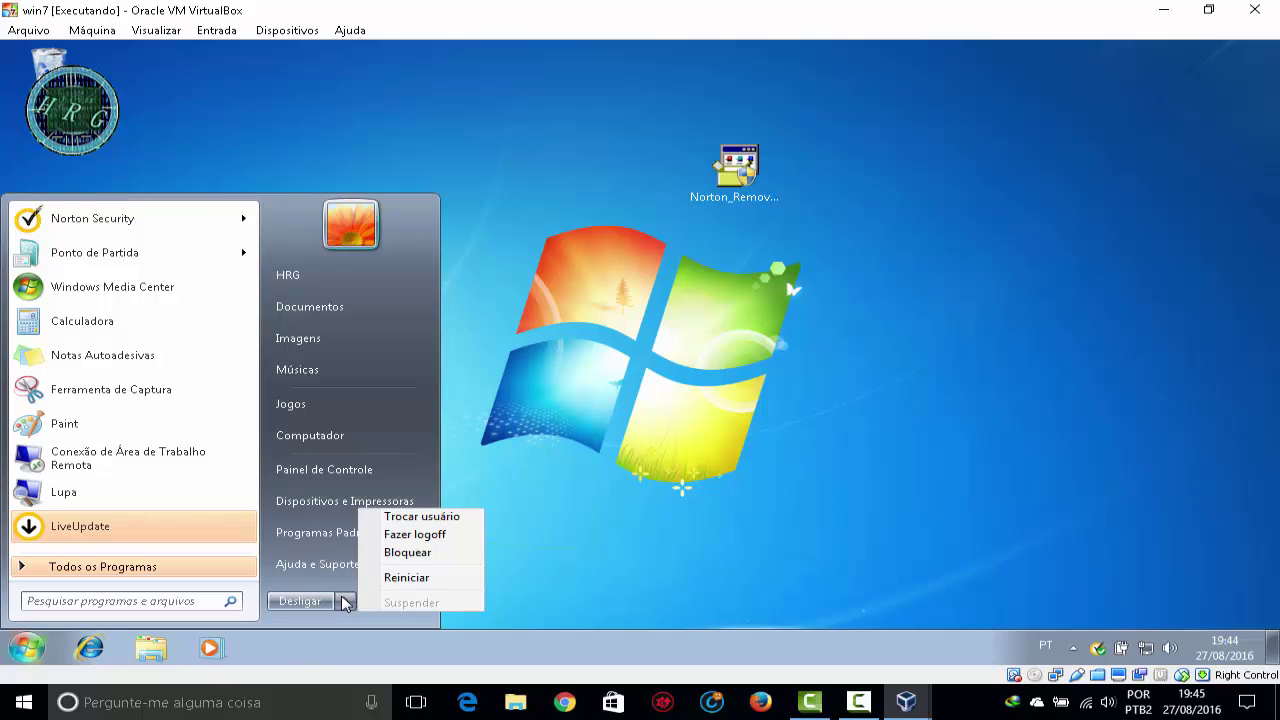
left_click(390, 580)
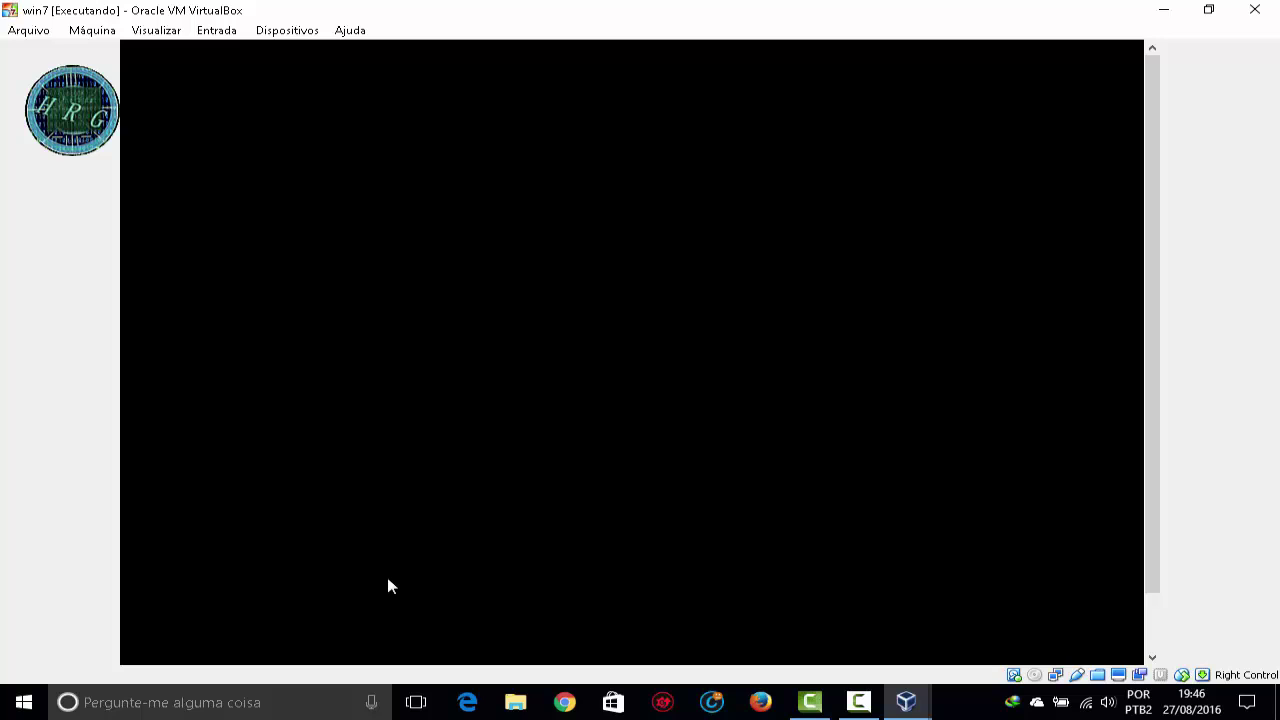
key("F8")
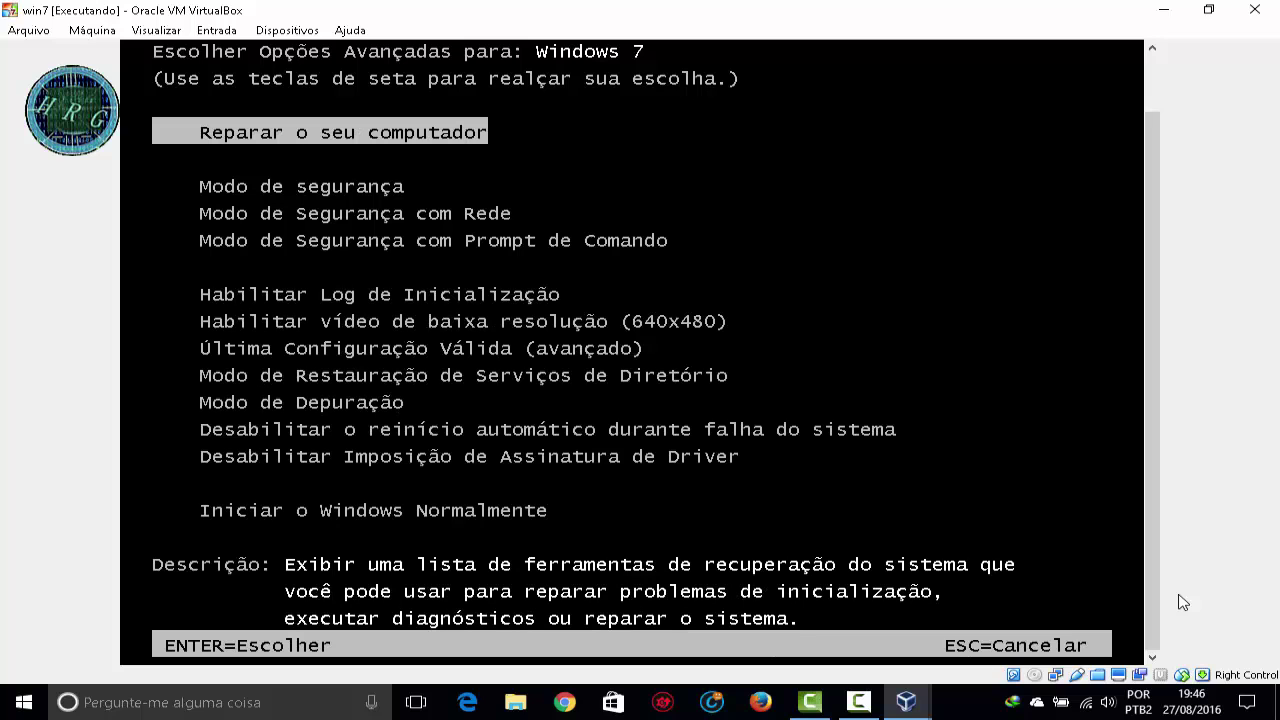
Go through the safe mode entries of the advanced boot options and highlight Modo de segurança.
key("Down")
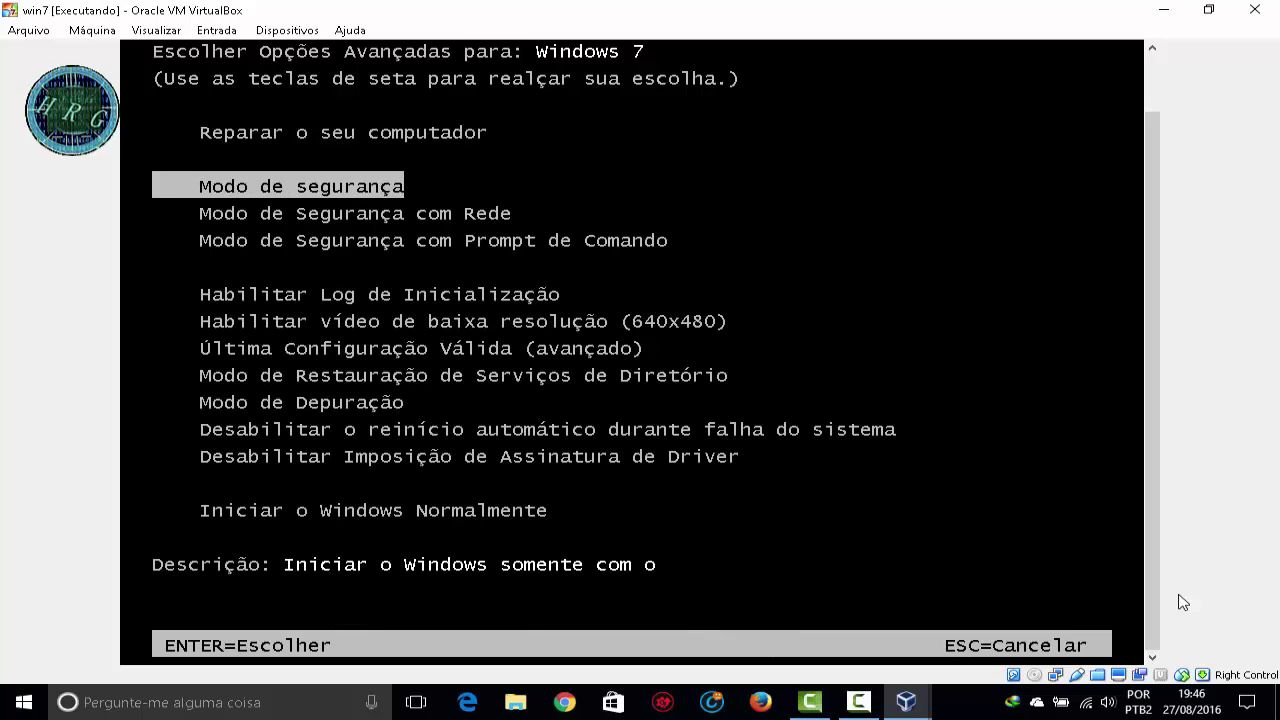
key("Up")
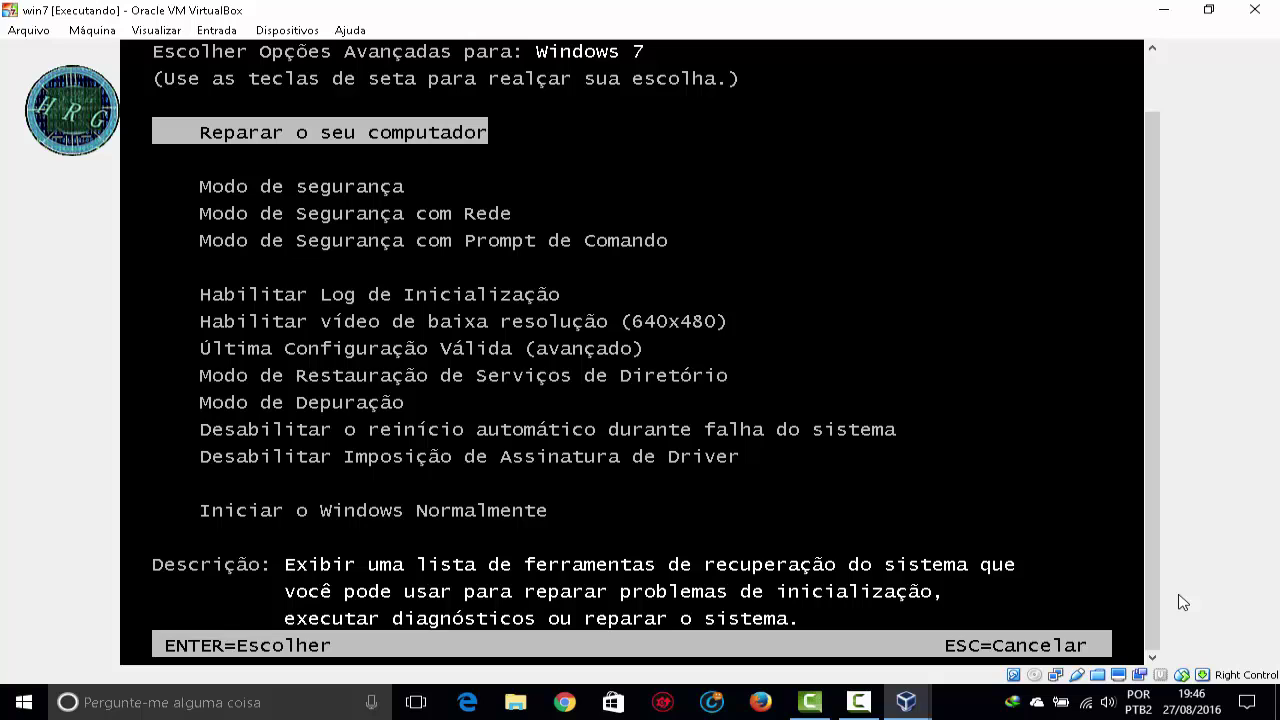
key("Down")
key("Down")
key("Down")
key("Down")
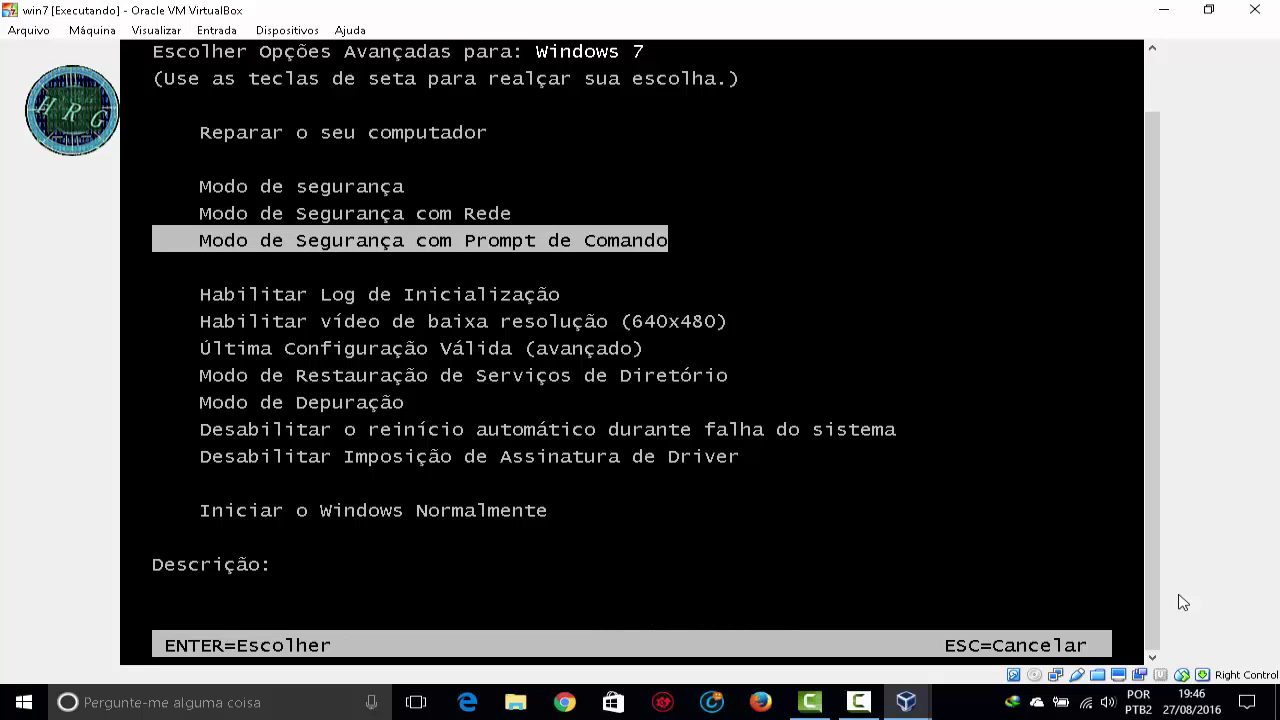
key("Up")
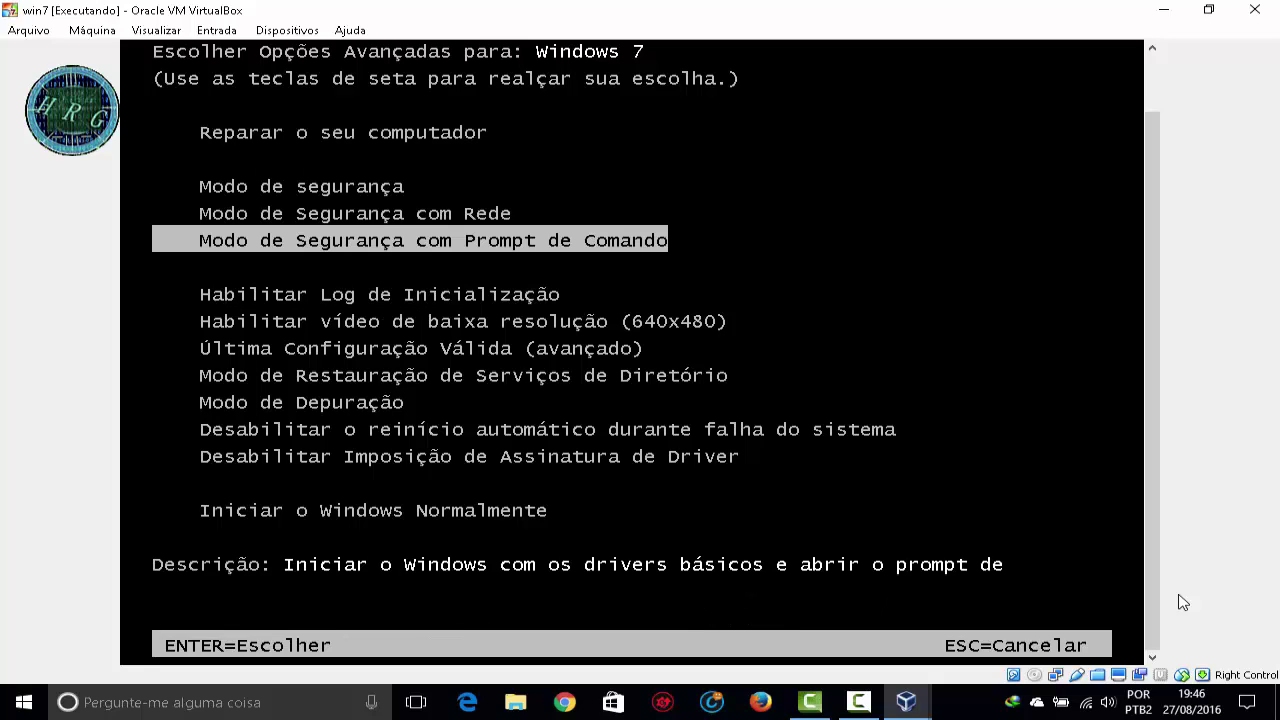
key("Up")
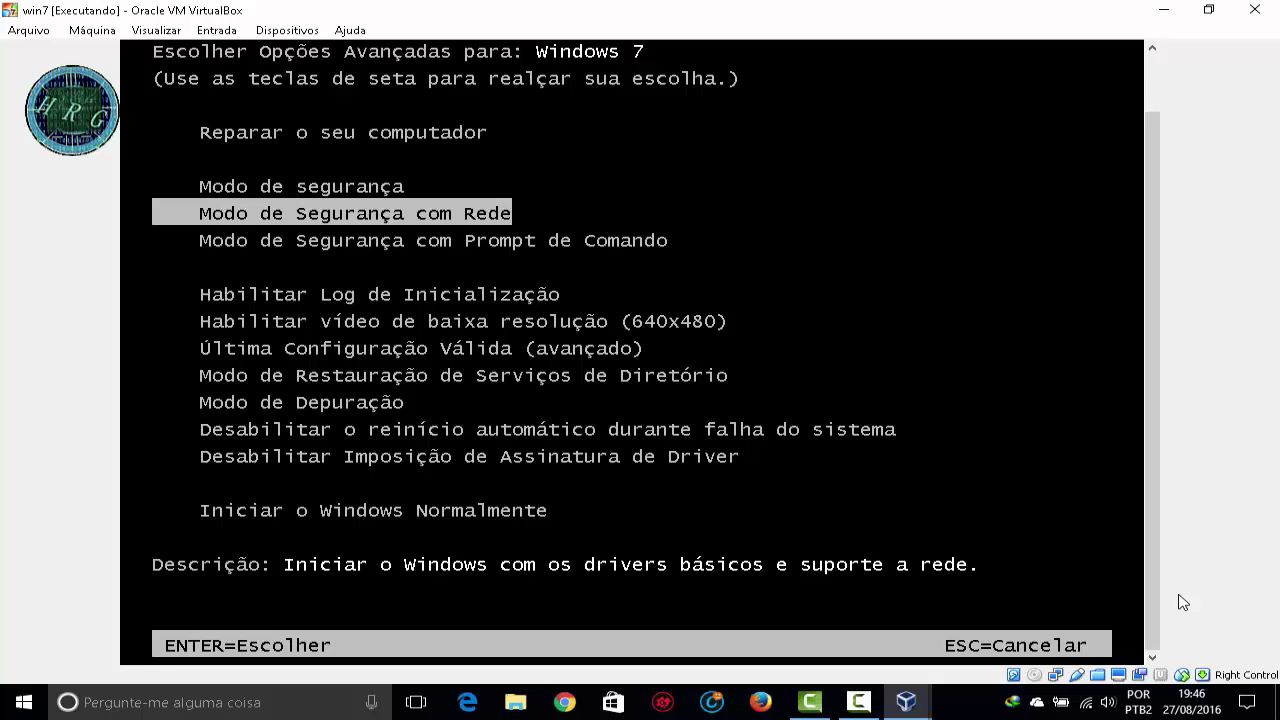
key("Up")
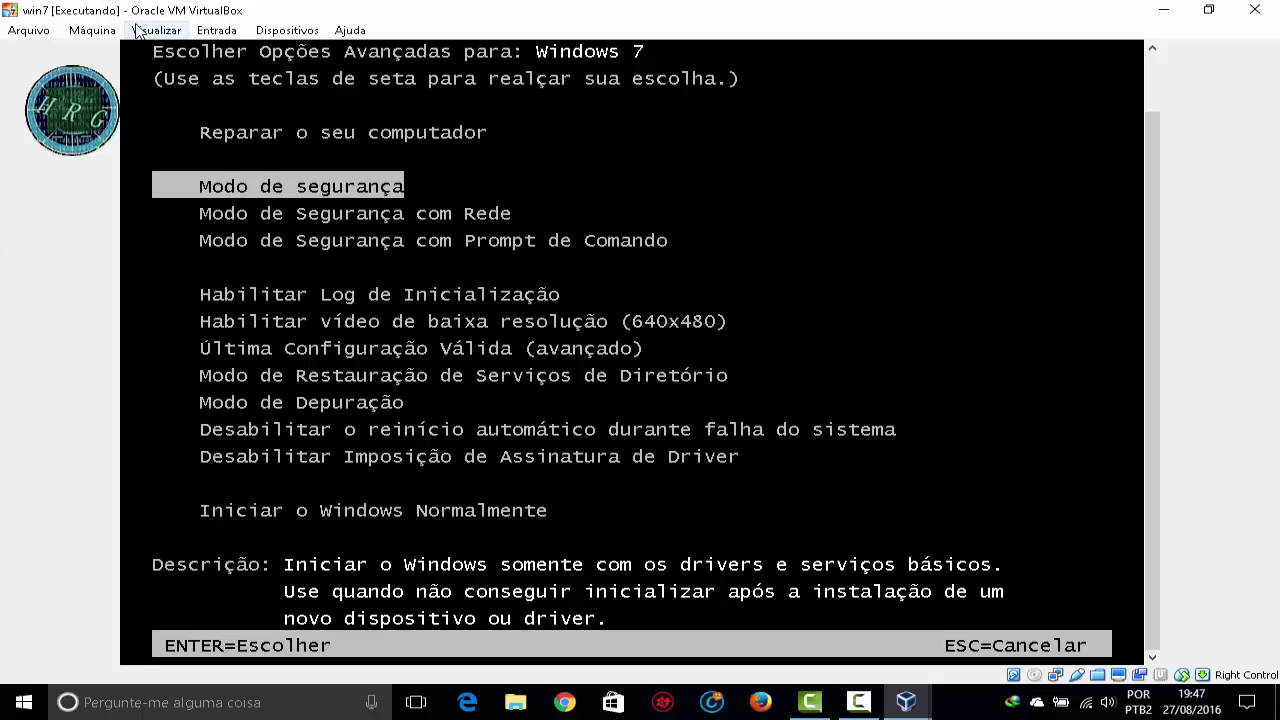
Switch the virtual machine's window to full-screen mode and accept the resize notice.
left_click(138, 30)
left_click(160, 52)
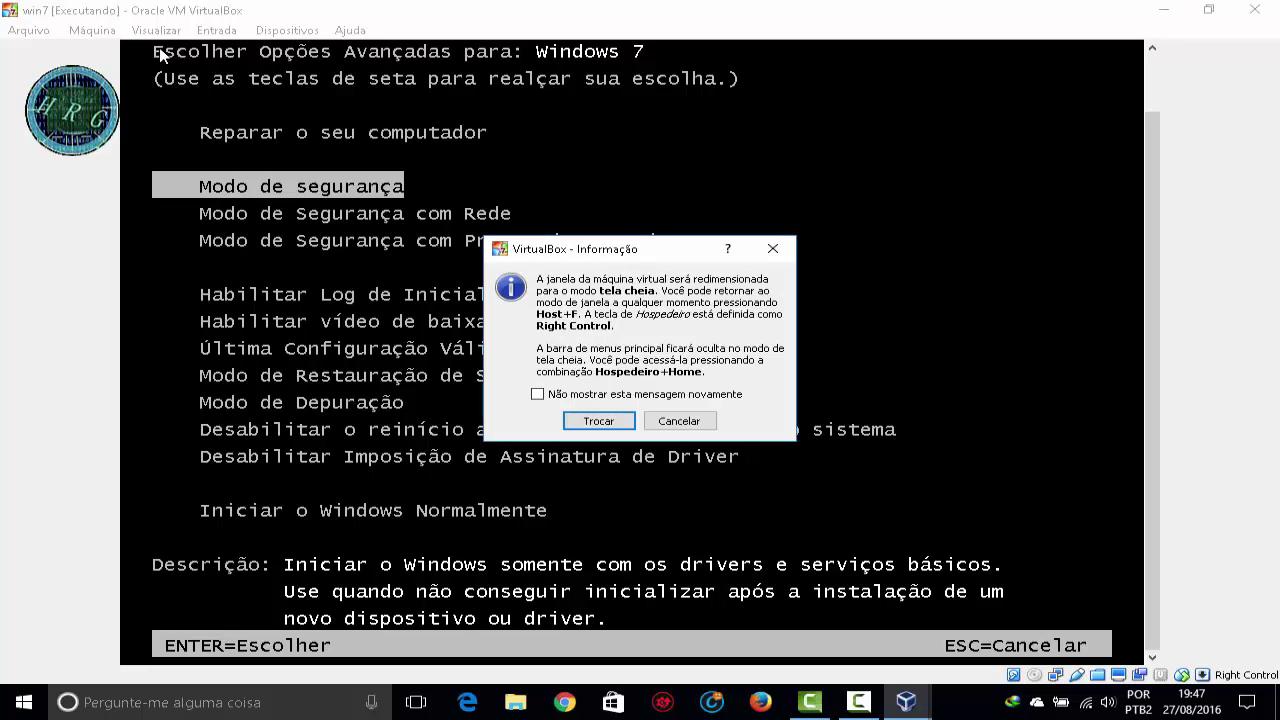
left_click(588, 422)
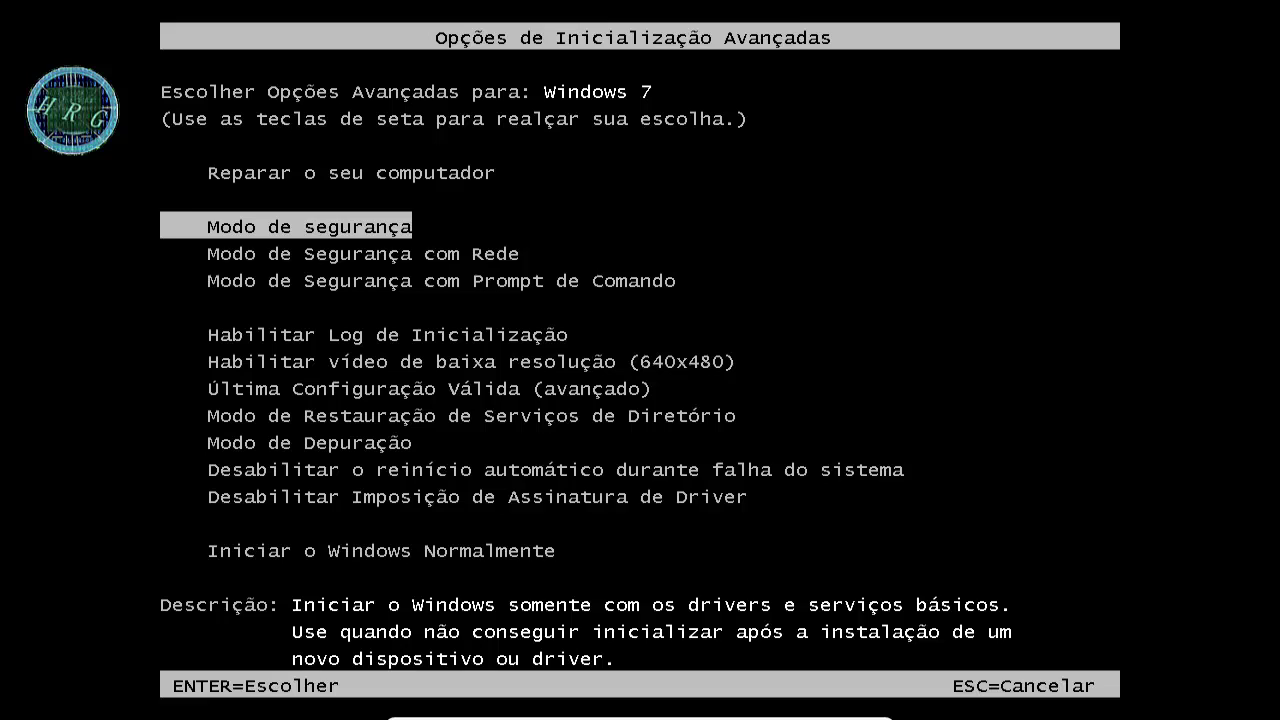
Start Windows 7 with the plain Modo de segurança boot option.
key("Down")
key("Up")
key("Return")
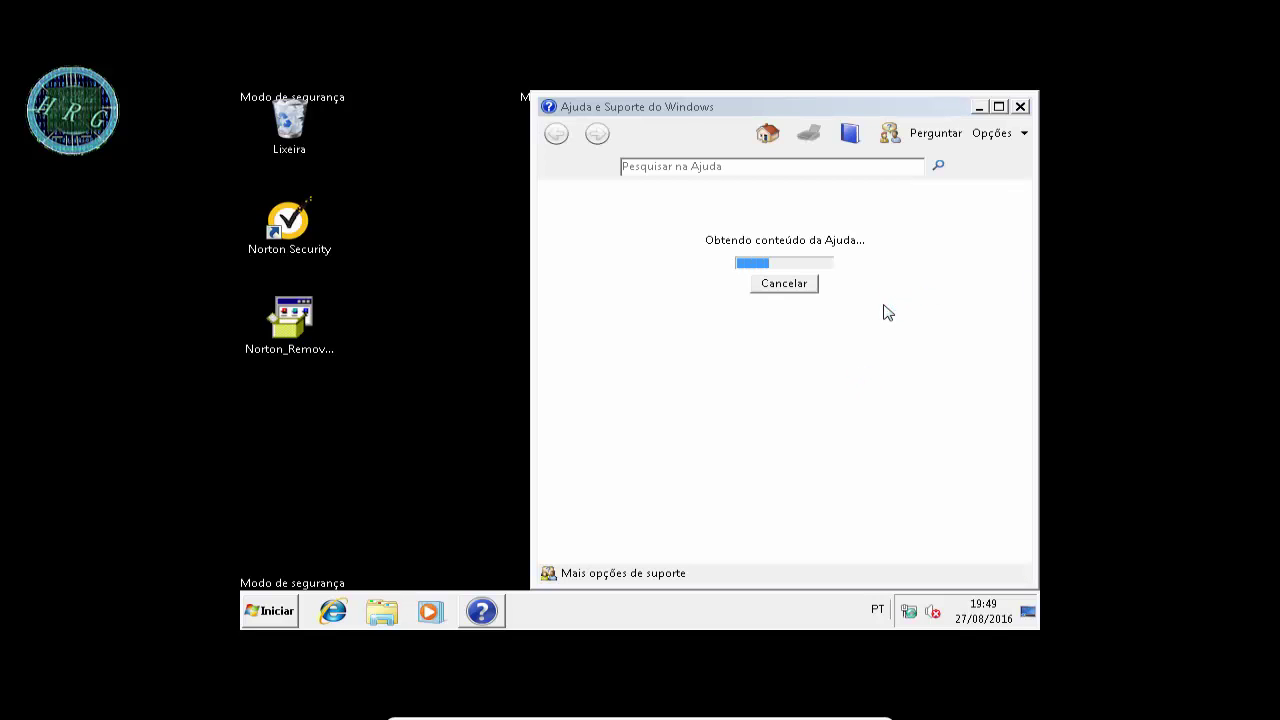
Close the Windows help window on safe mode and move the Norton_Removal_Tool icon to the middle of the desktop.
left_click_drag(705, 112, 643, 113)
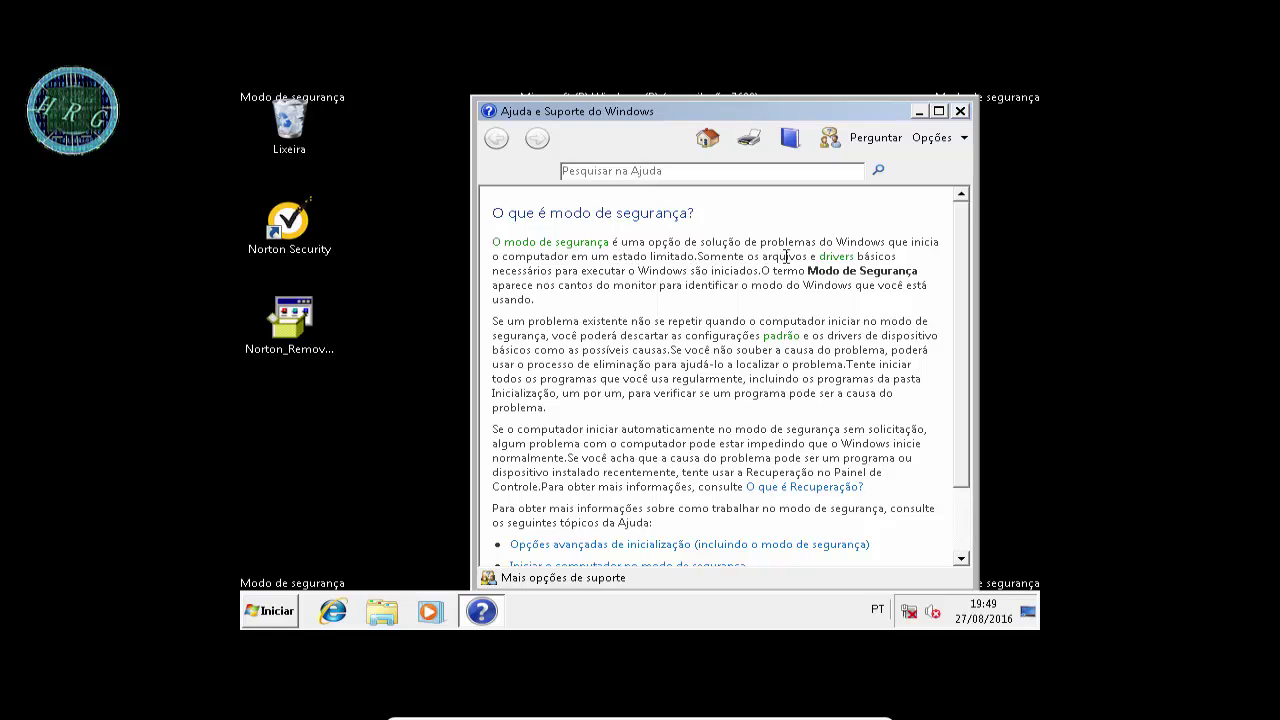
left_click(959, 112)
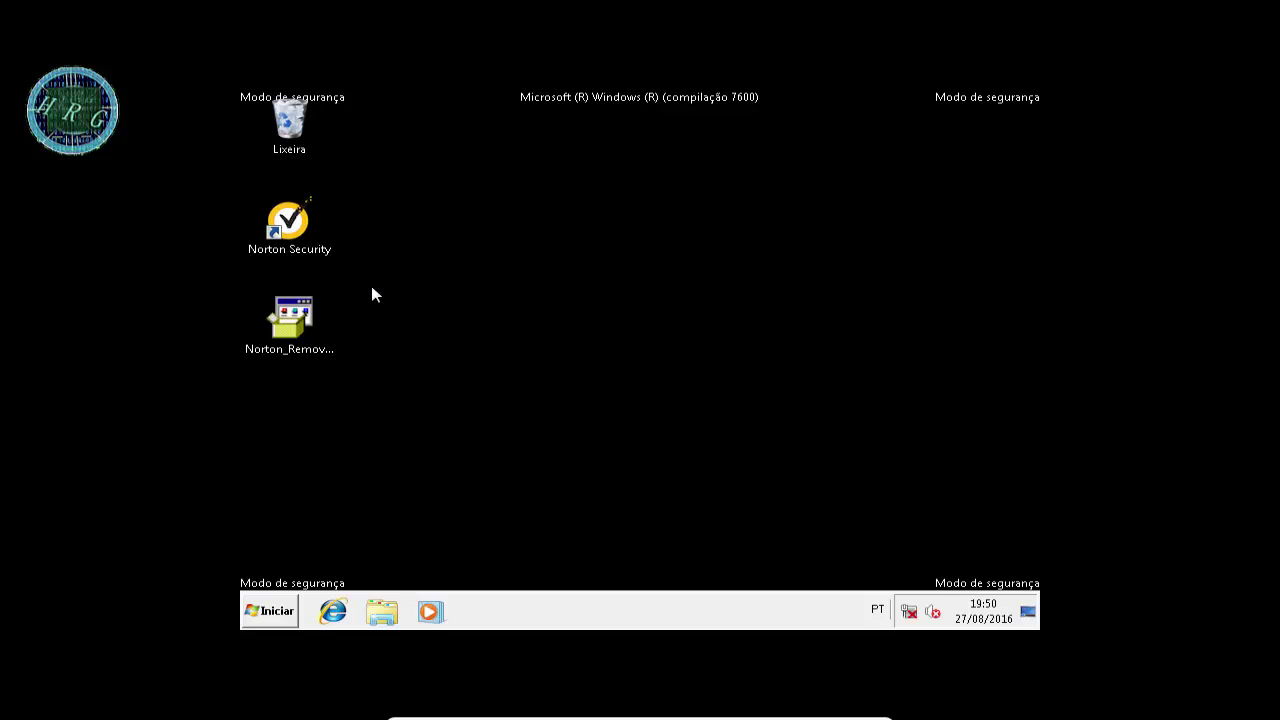
left_click_drag(285, 334, 697, 287)
left_click(840, 372)
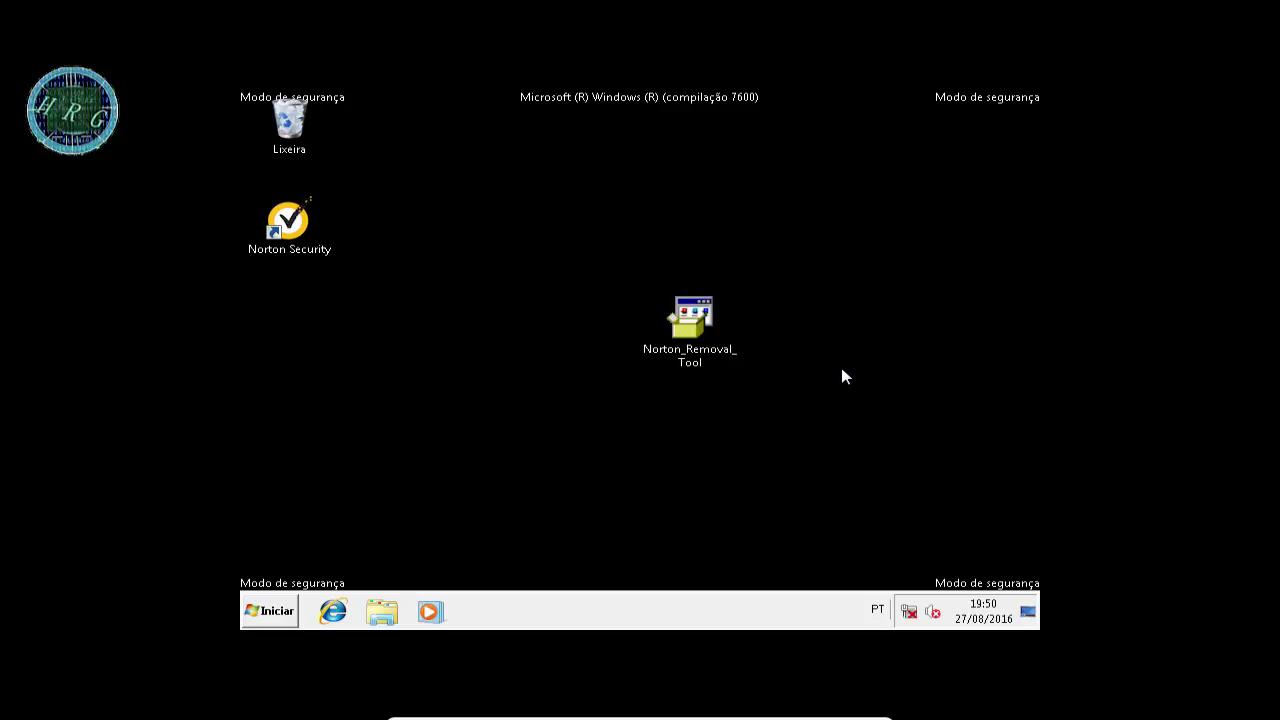
Run Norton_Removal_Tool from the desktop as administrator.
double_click(692, 315)
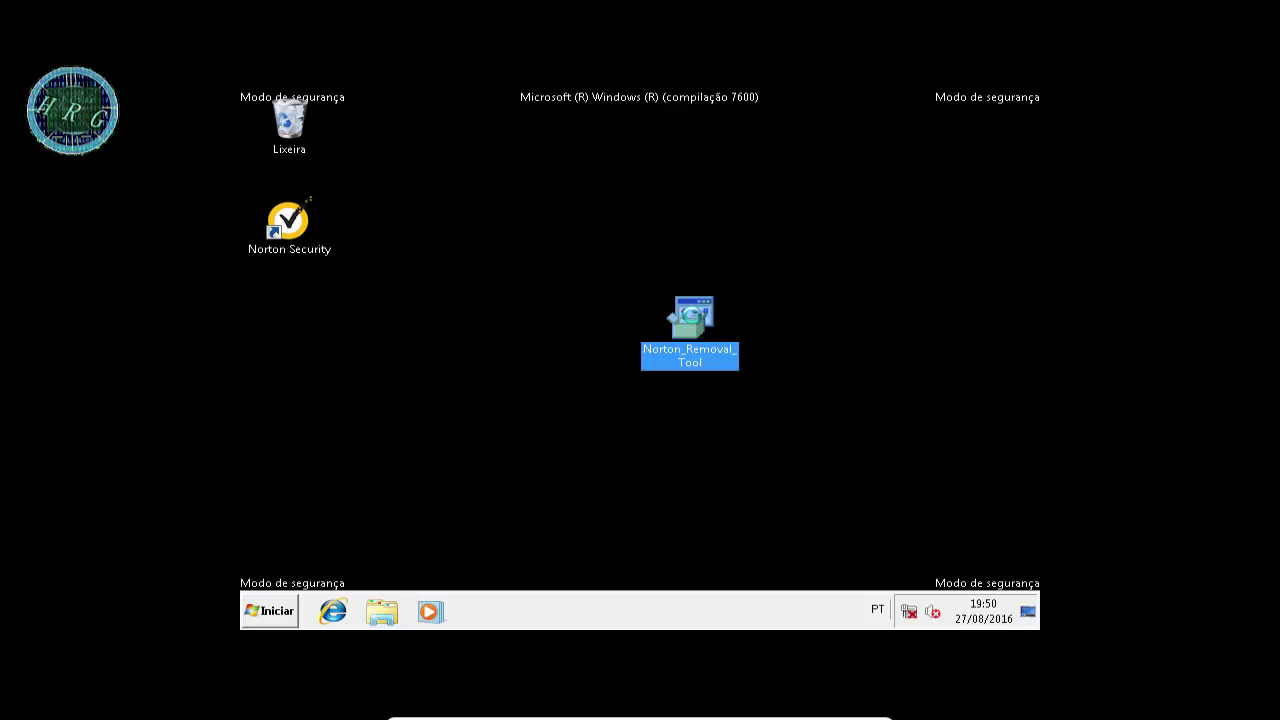
right_click(681, 289)
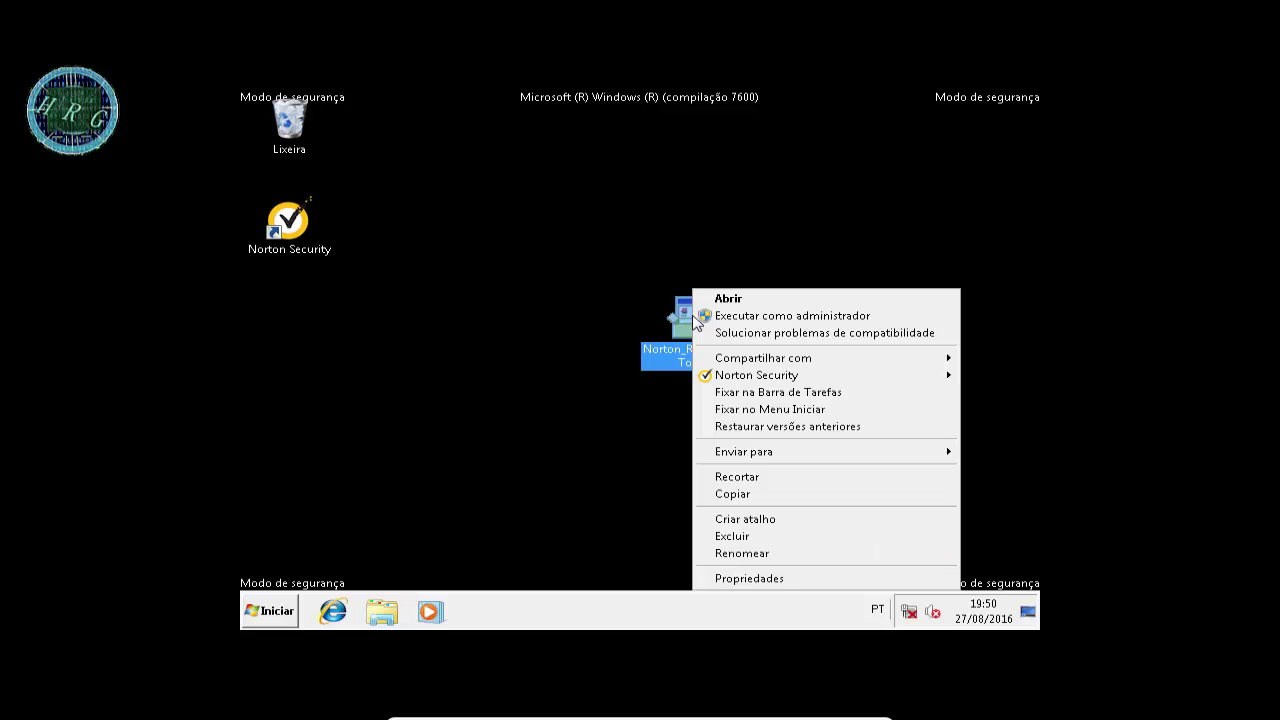
left_click(715, 312)
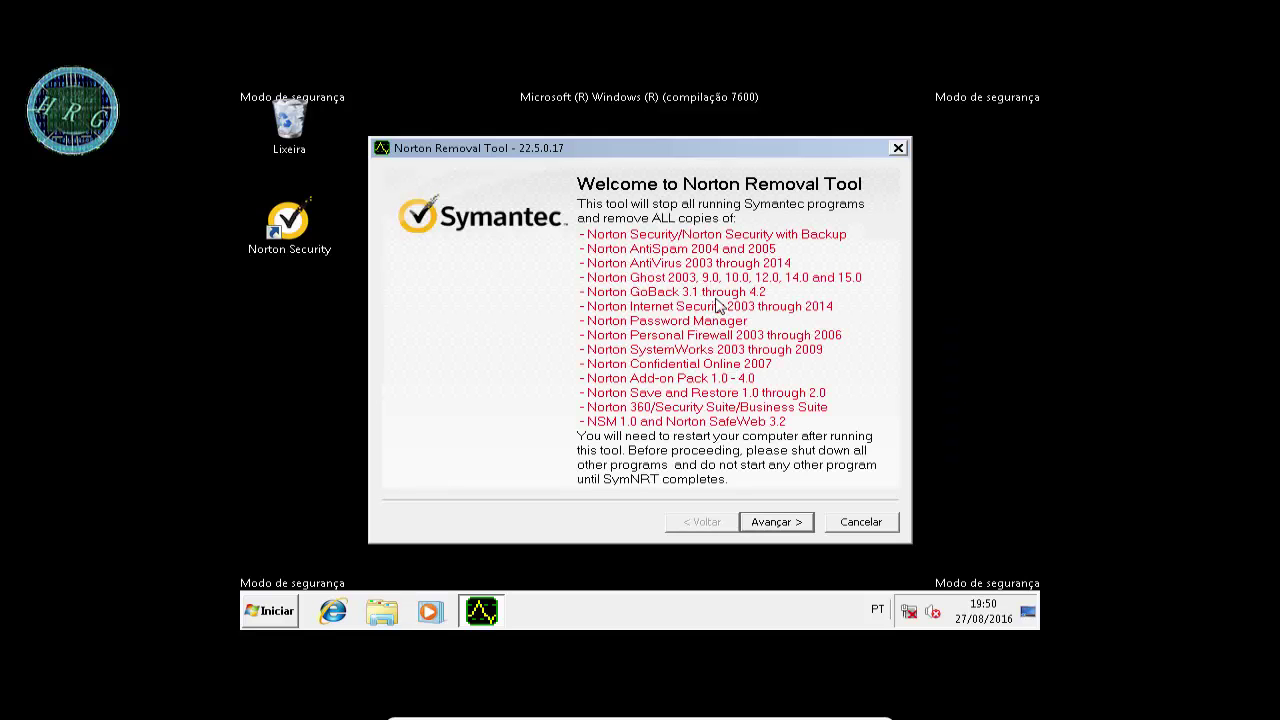
Continue past the welcome page, accept the Norton License Agreement and proceed to the Security Check.
left_click(777, 527)
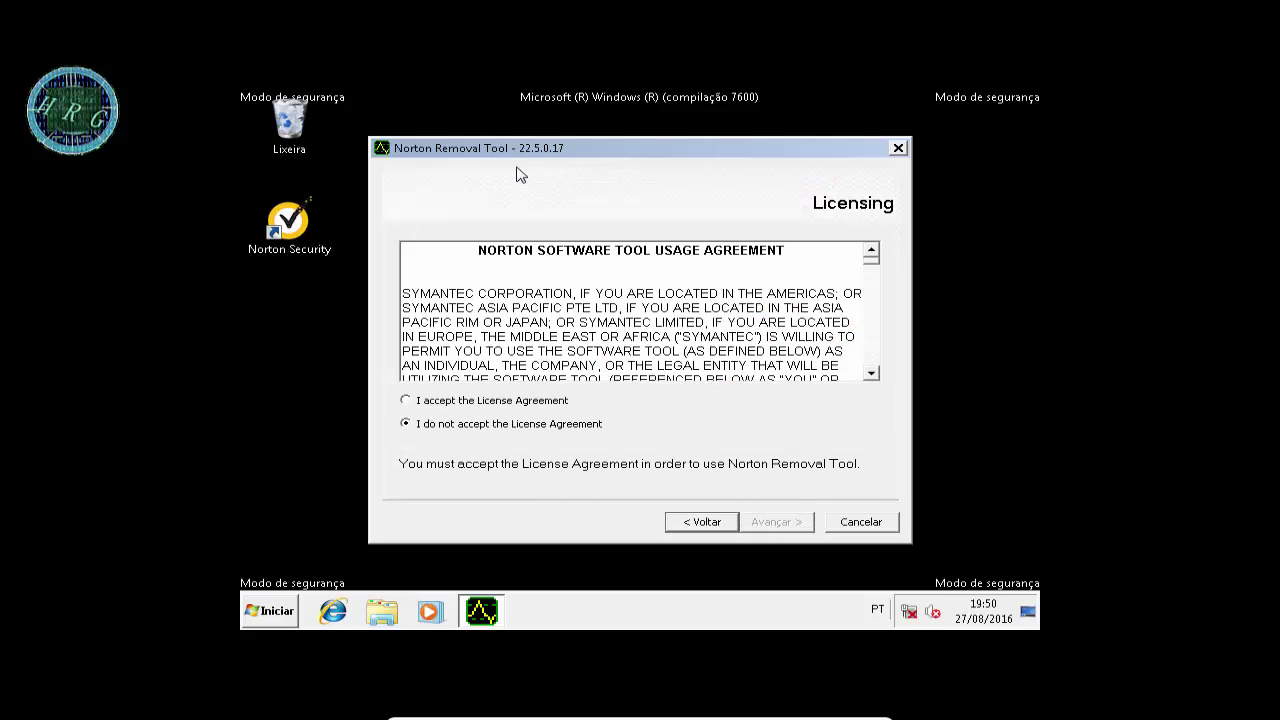
left_click(406, 401)
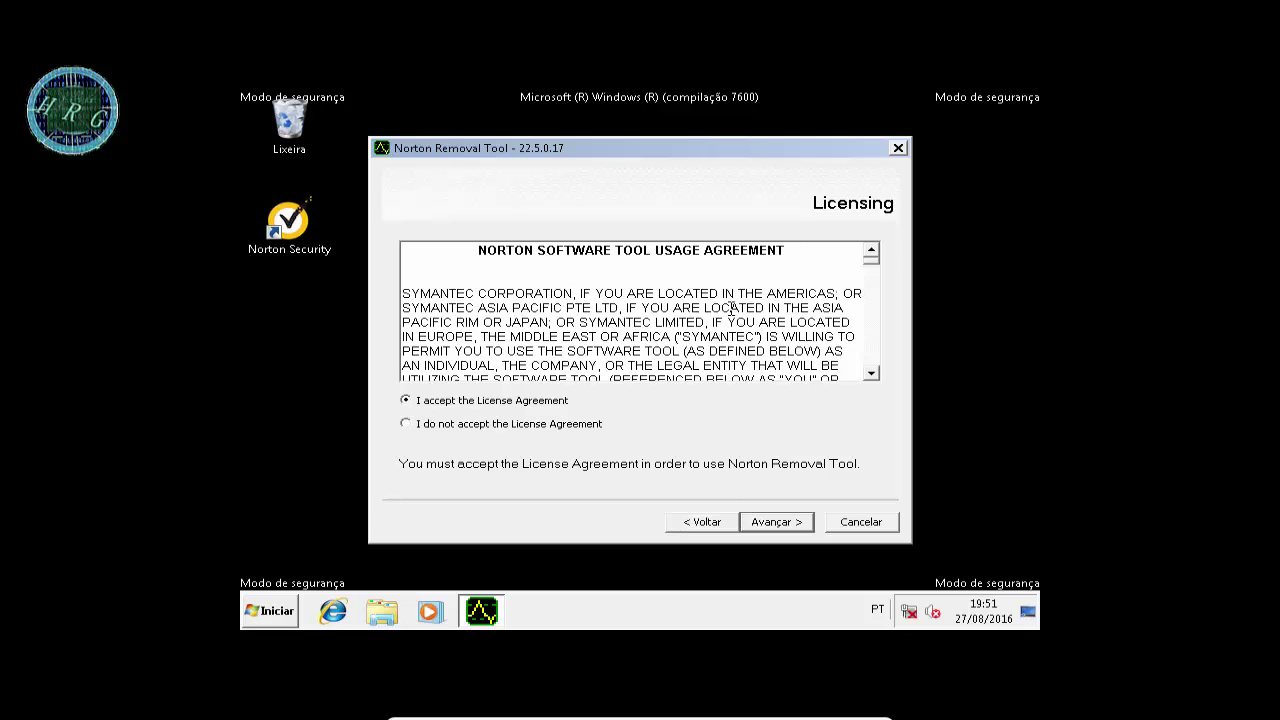
left_click_drag(878, 270, 874, 289)
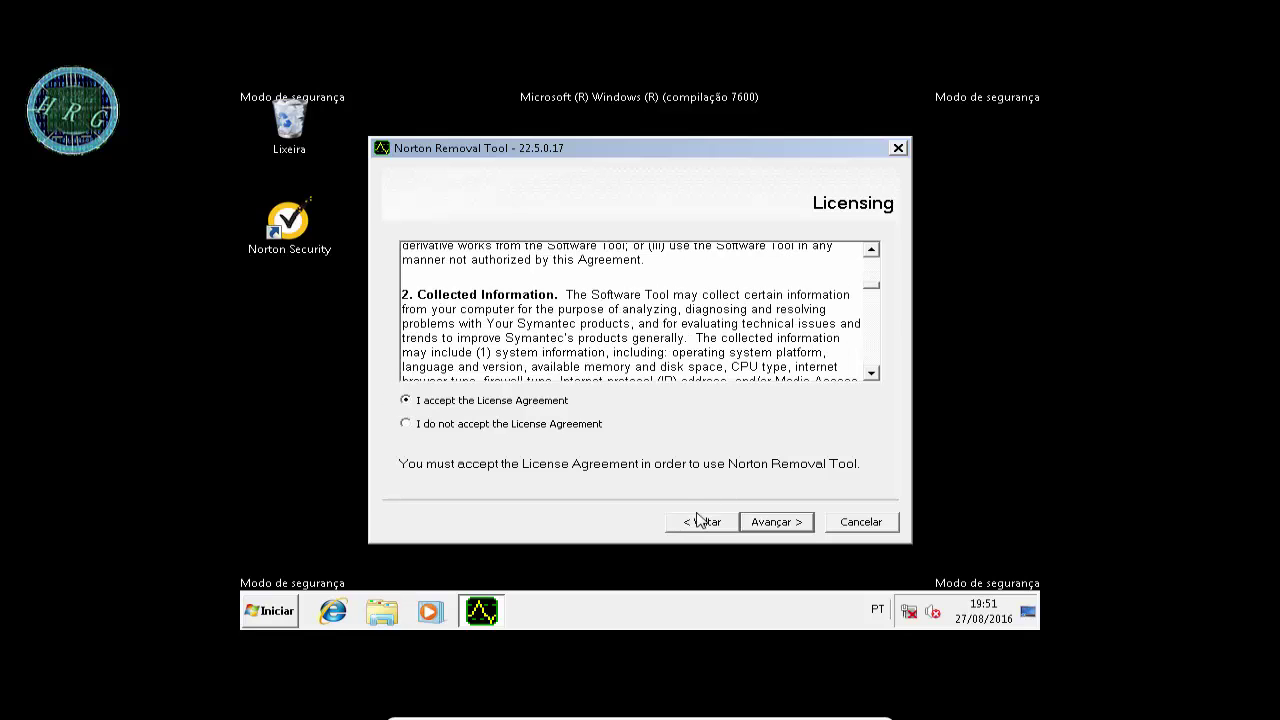
left_click(760, 524)
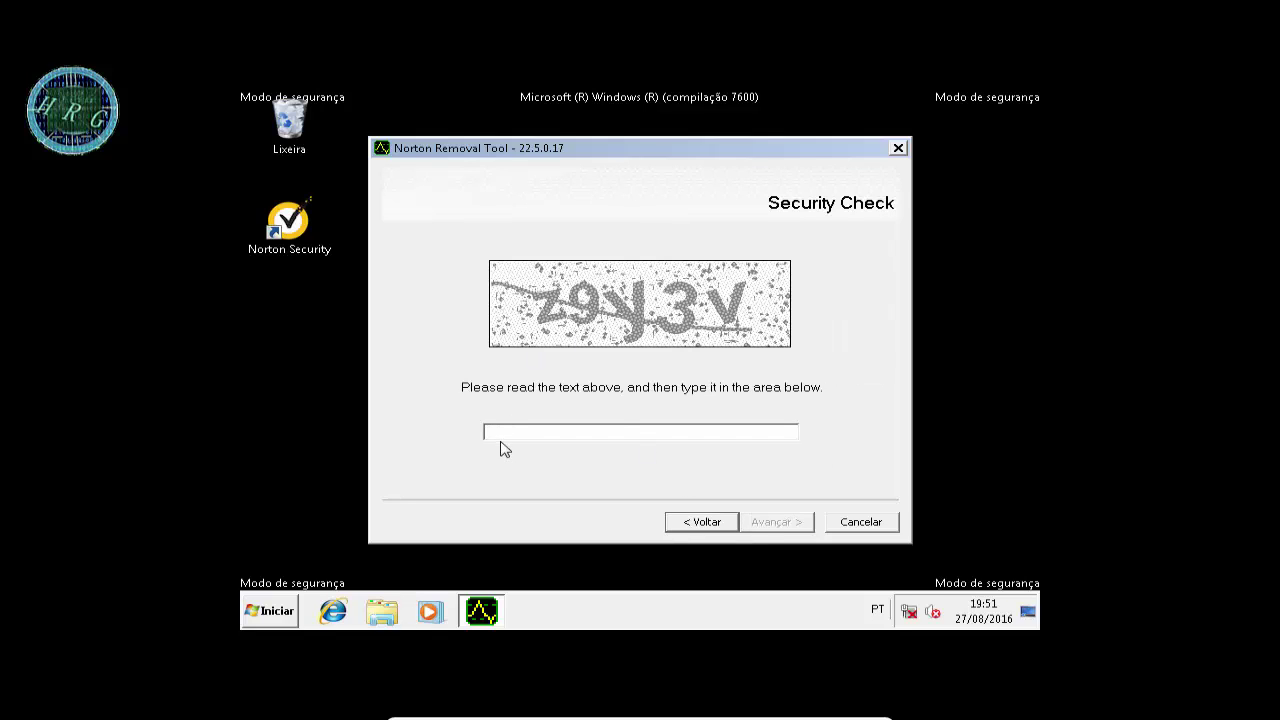
Enter the Security Check verification text from the image and start the Norton removal.
type("z9y3v")
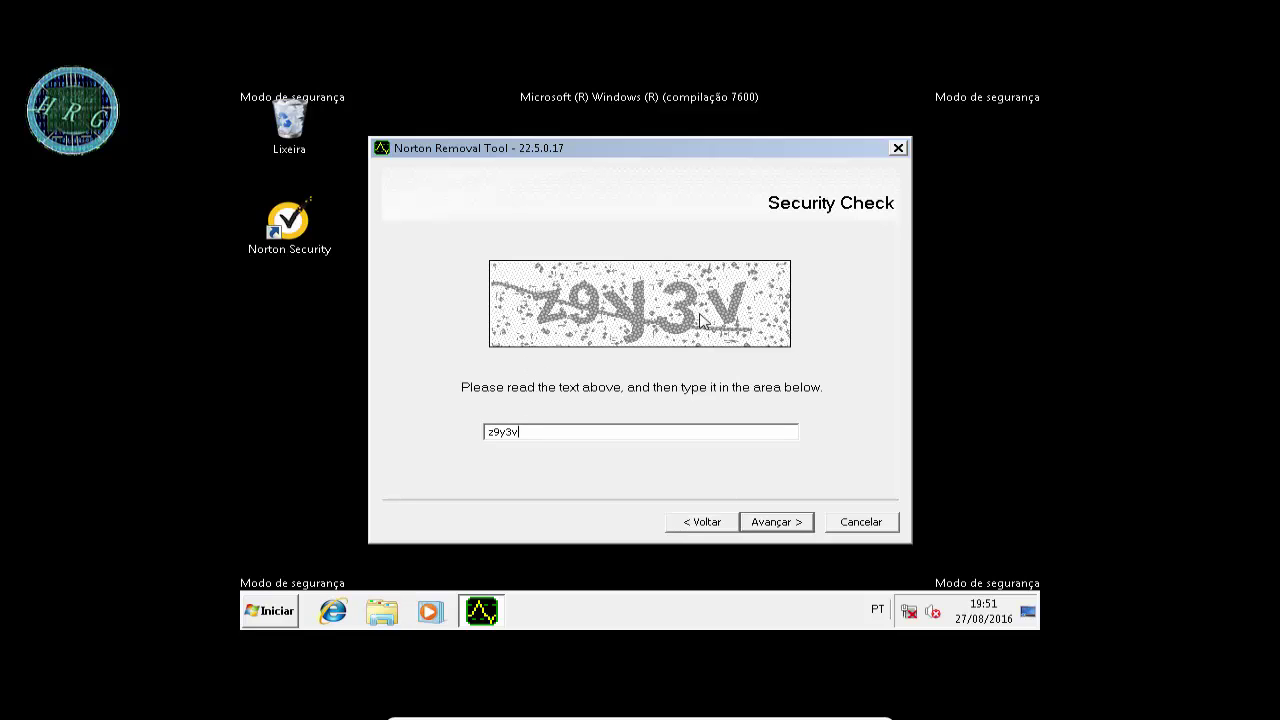
left_click(780, 523)
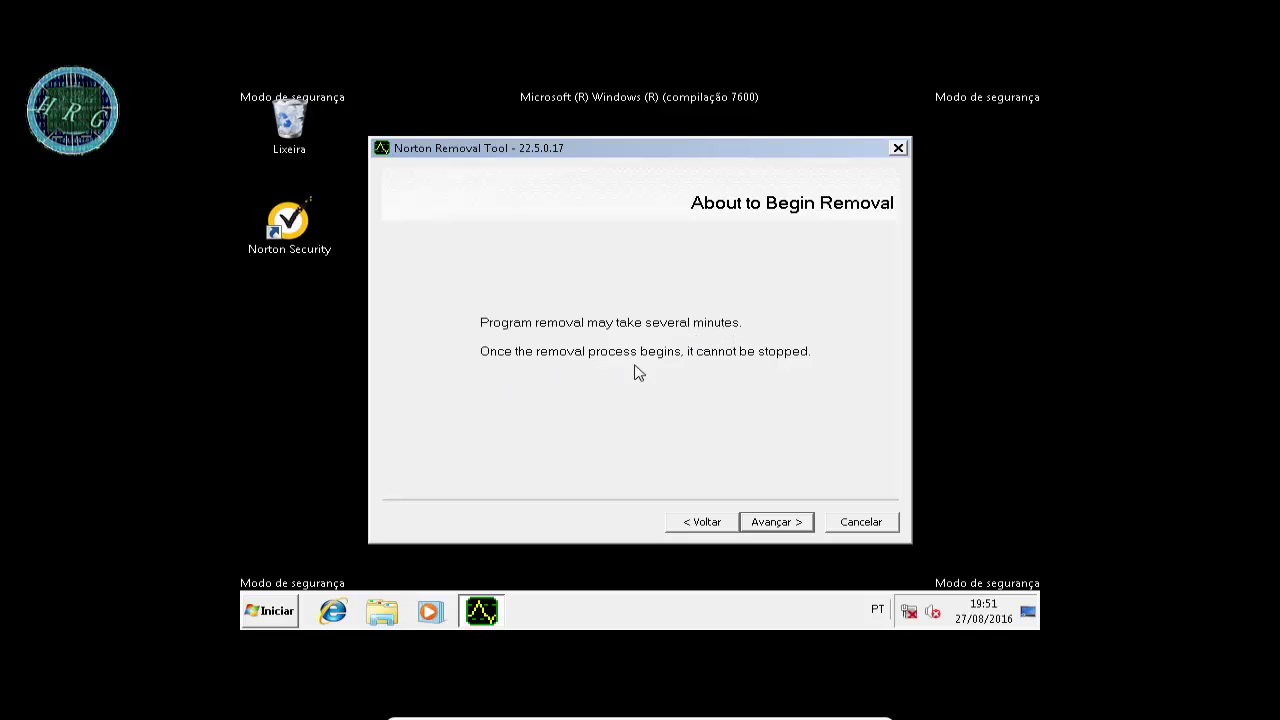
left_click(762, 518)
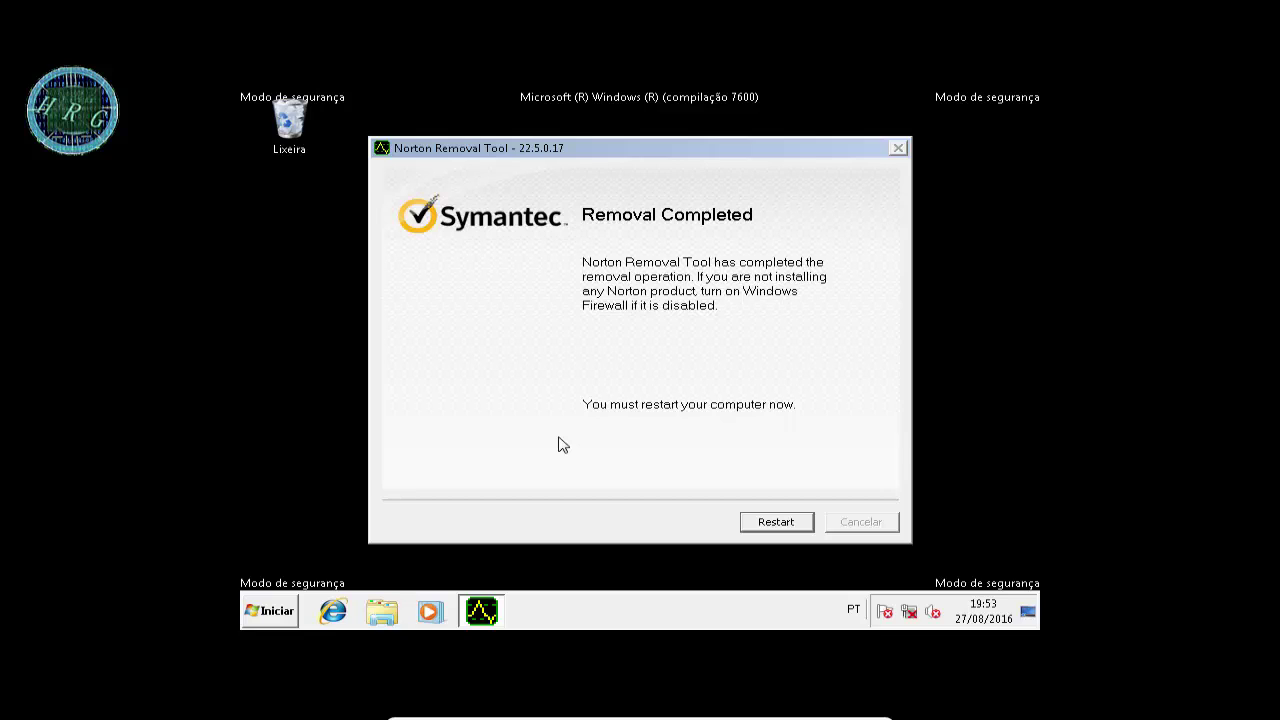
Shift the Removal Completed window aside and restart the computer from it.
left_click_drag(526, 146, 424, 140)
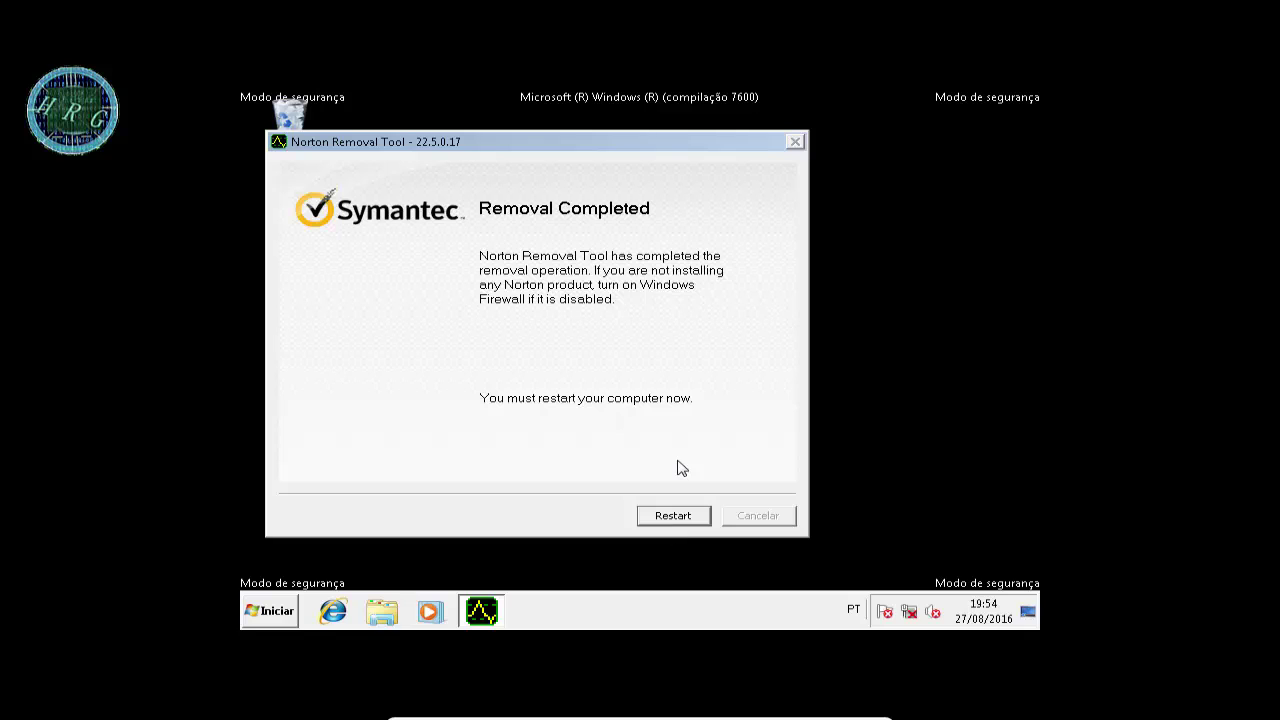
left_click(673, 515)
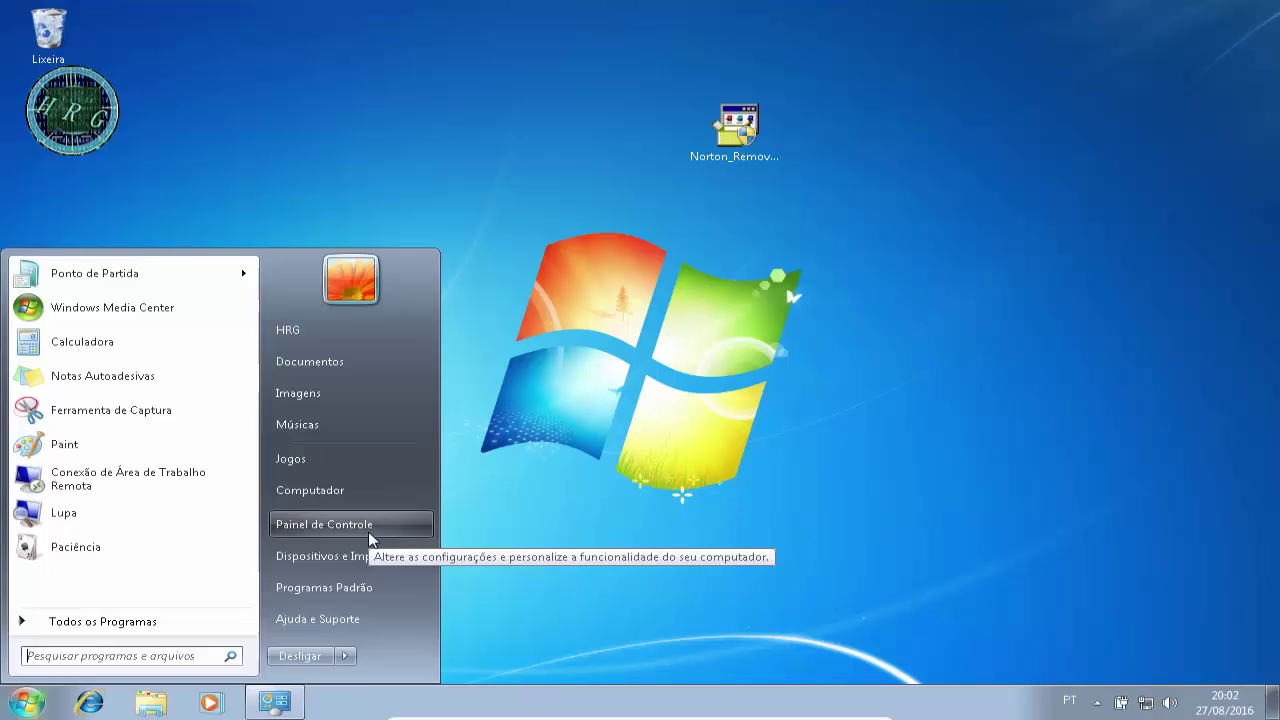
Open the Control Panel, maximize its window and show its items as large icons (Ícones grandes).
left_click(360, 526)
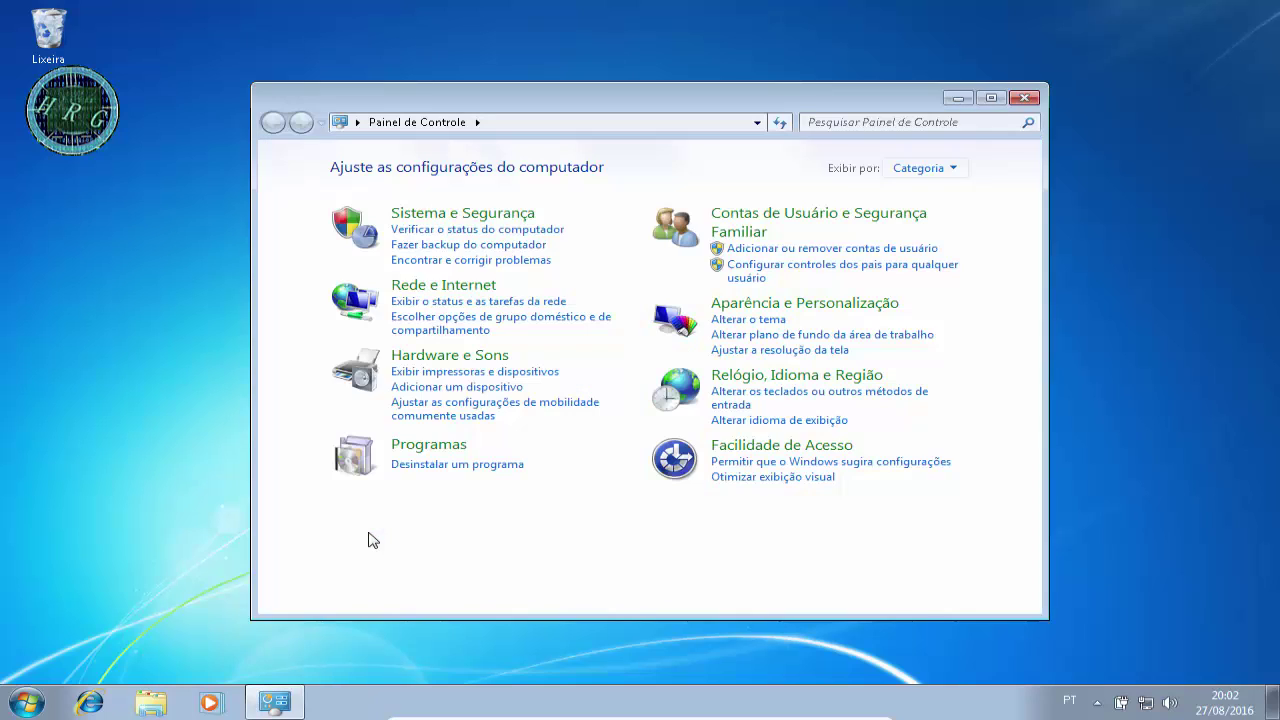
left_click(991, 97)
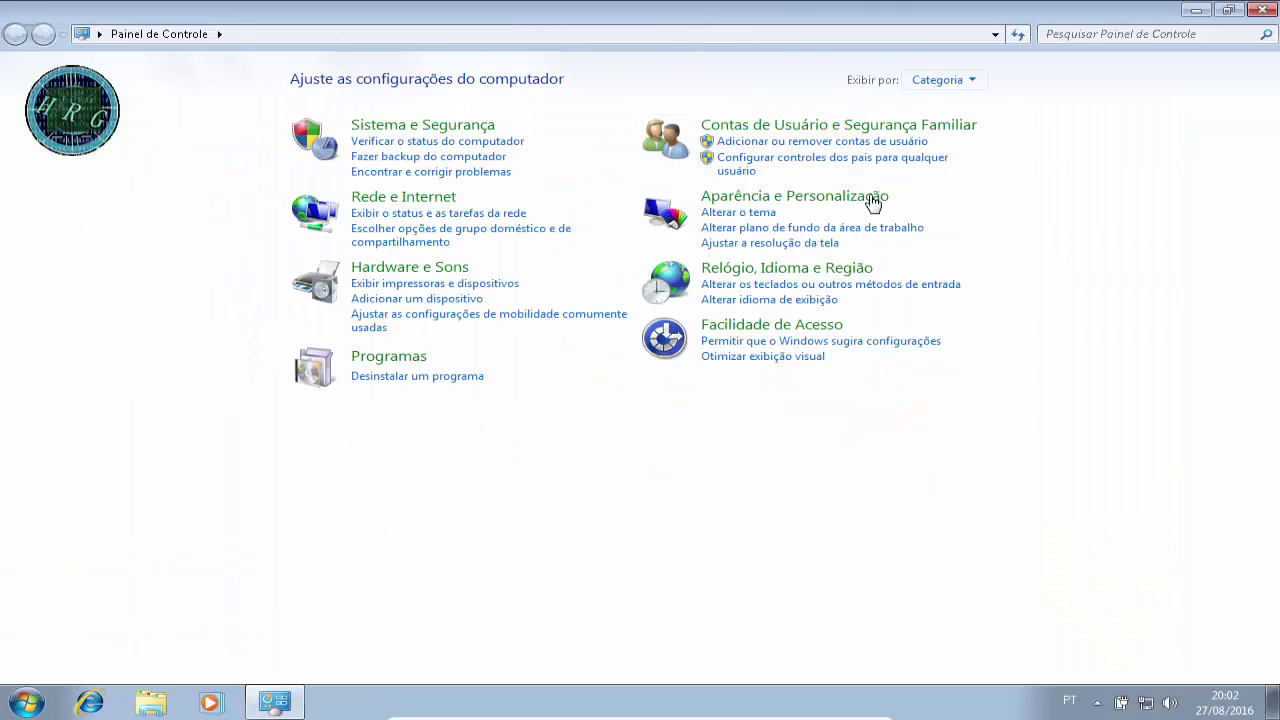
left_click(960, 82)
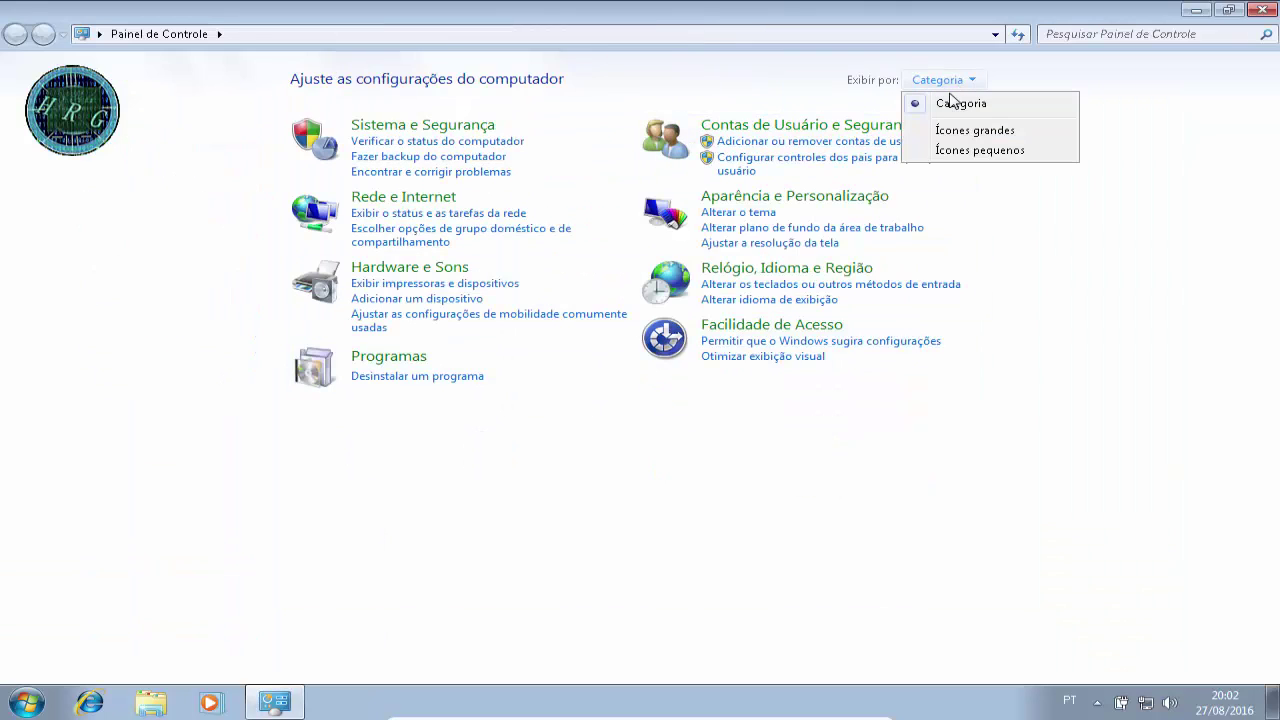
left_click(940, 130)
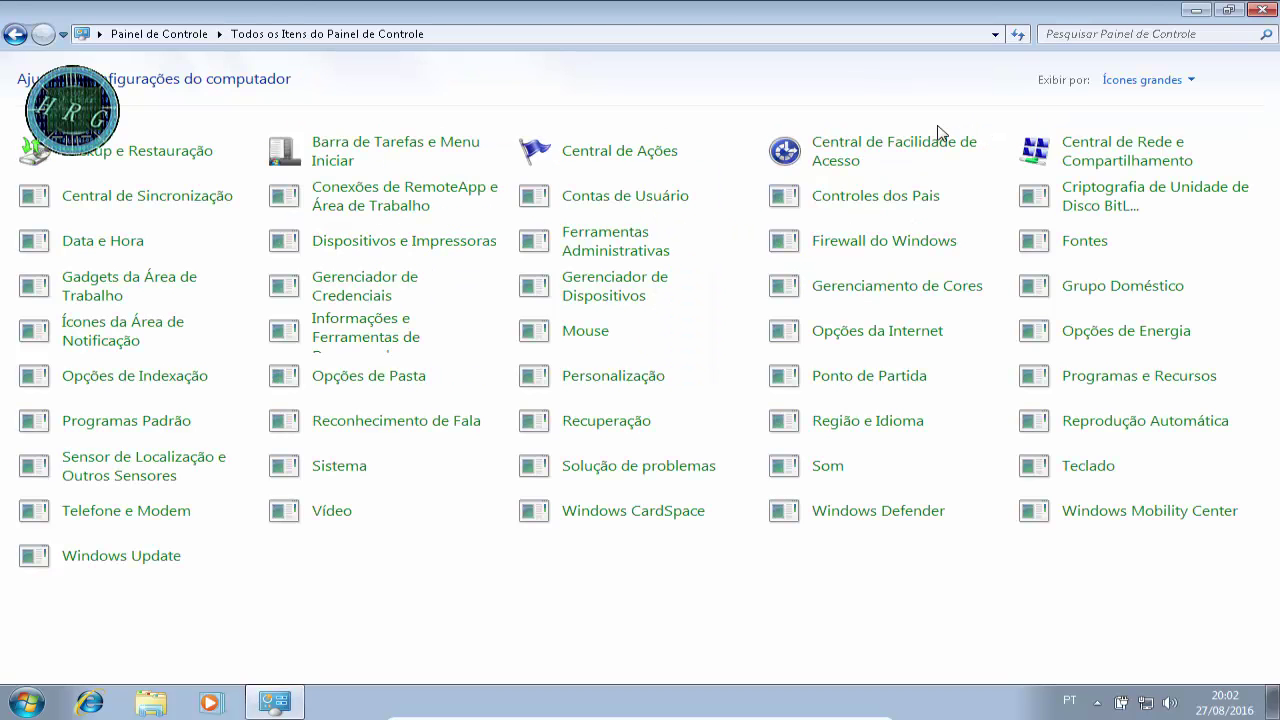
Set the Control Panel view to Categoria and open Desinstalar um programa.
left_click(1186, 86)
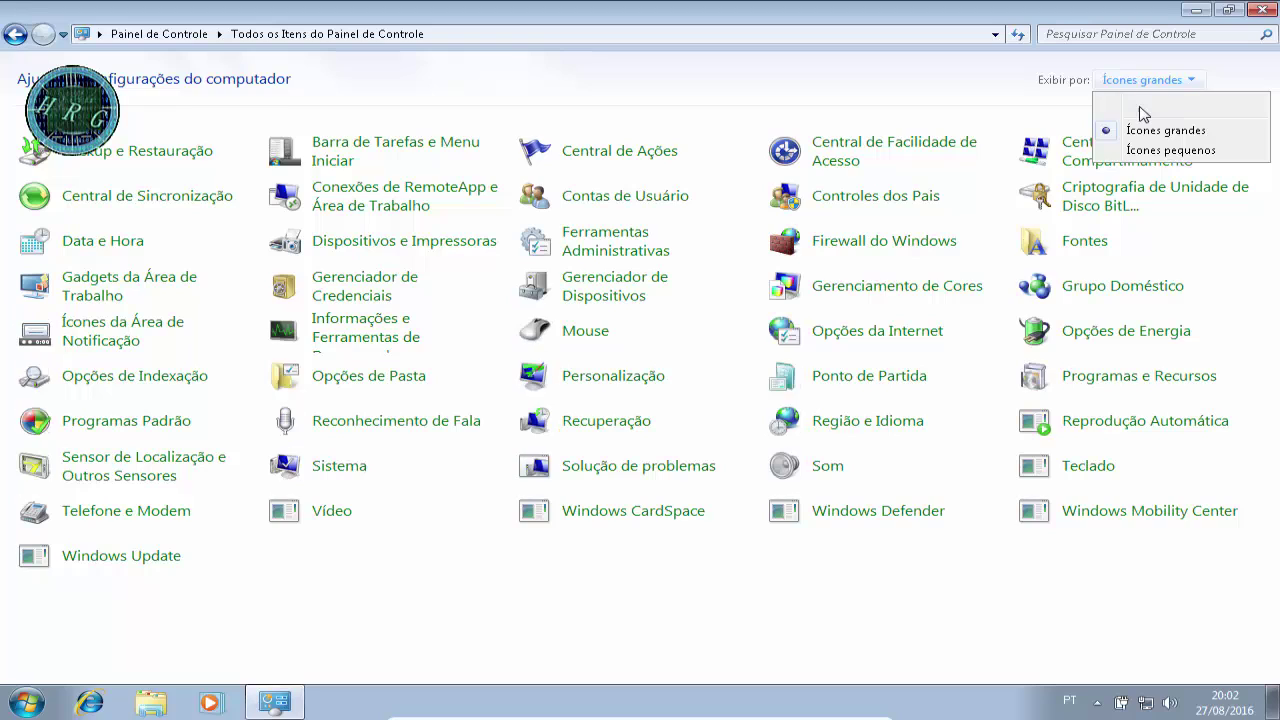
left_click(1144, 106)
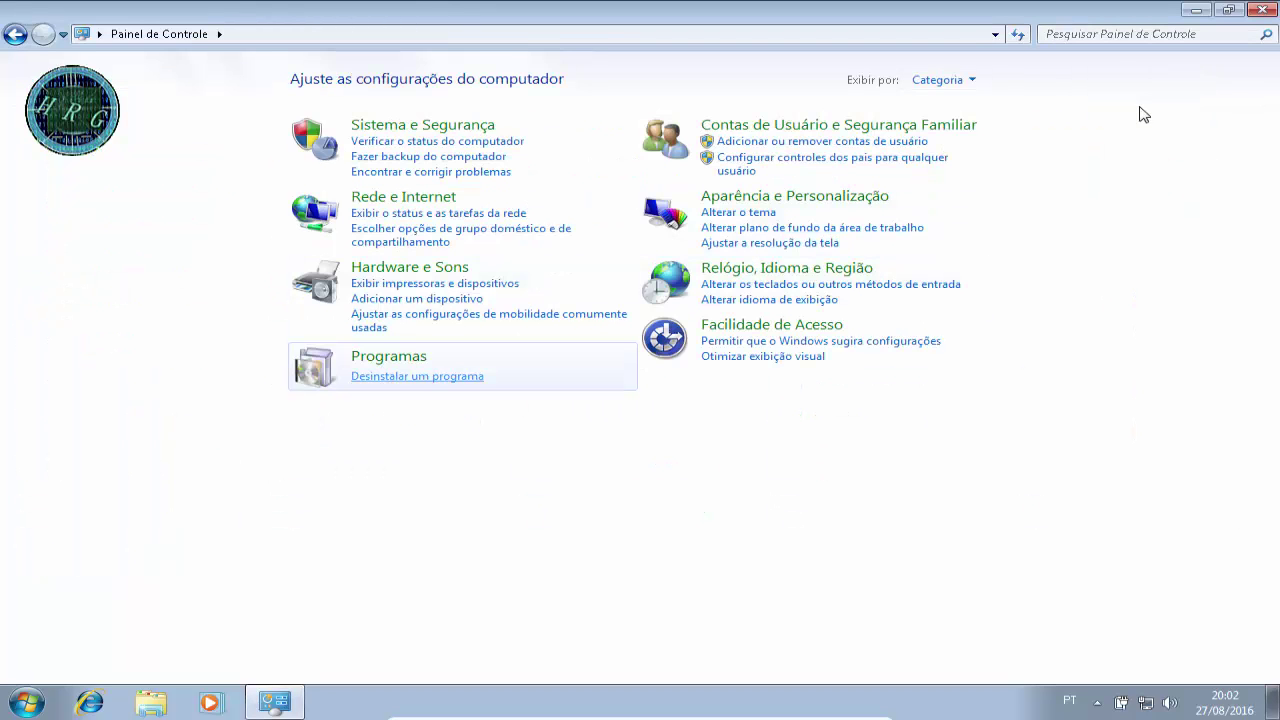
key("Return")
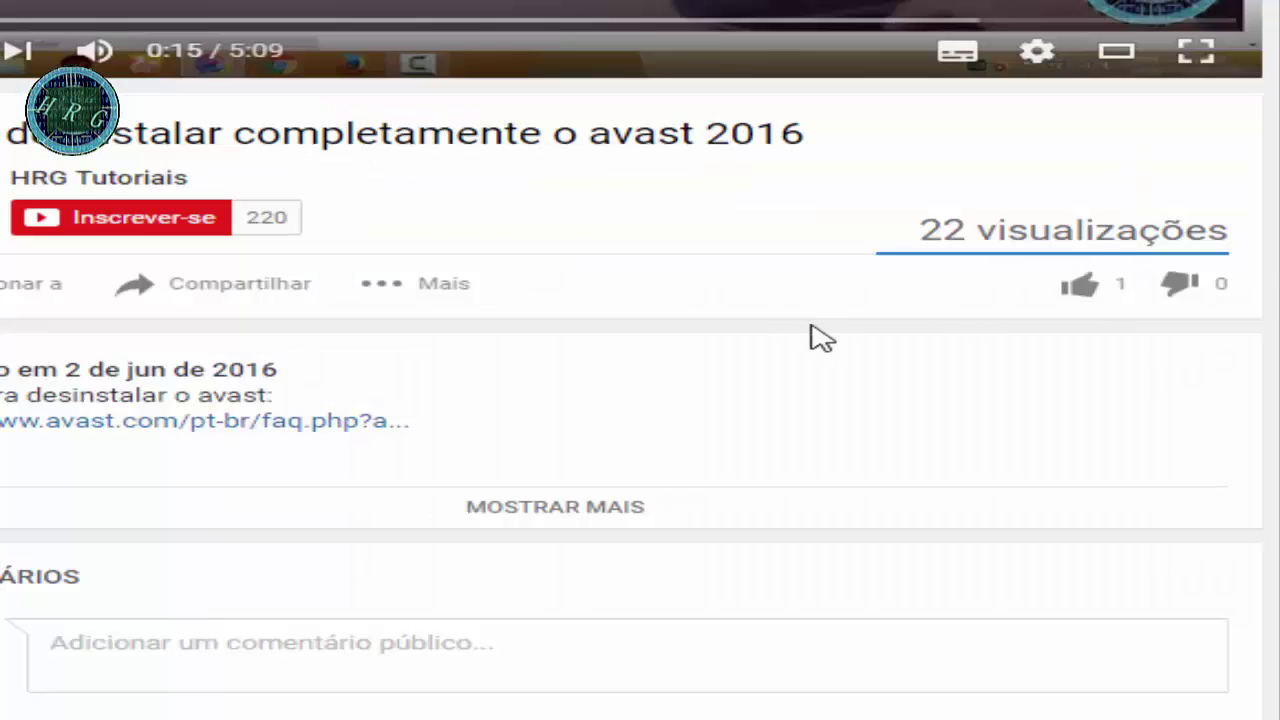
Subscribe to the HRG Tutoriais channel on YouTube and like its video on uninstalling avast 2016.
left_click(125, 228)
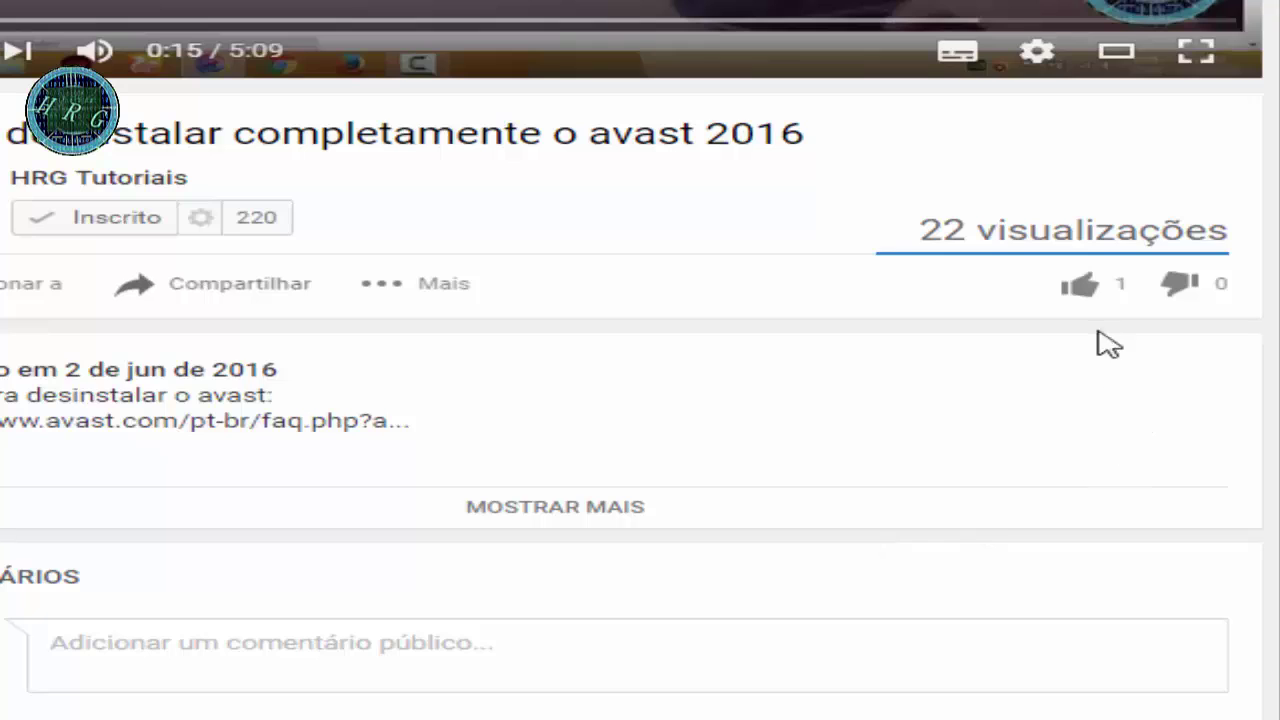
left_click(1085, 288)
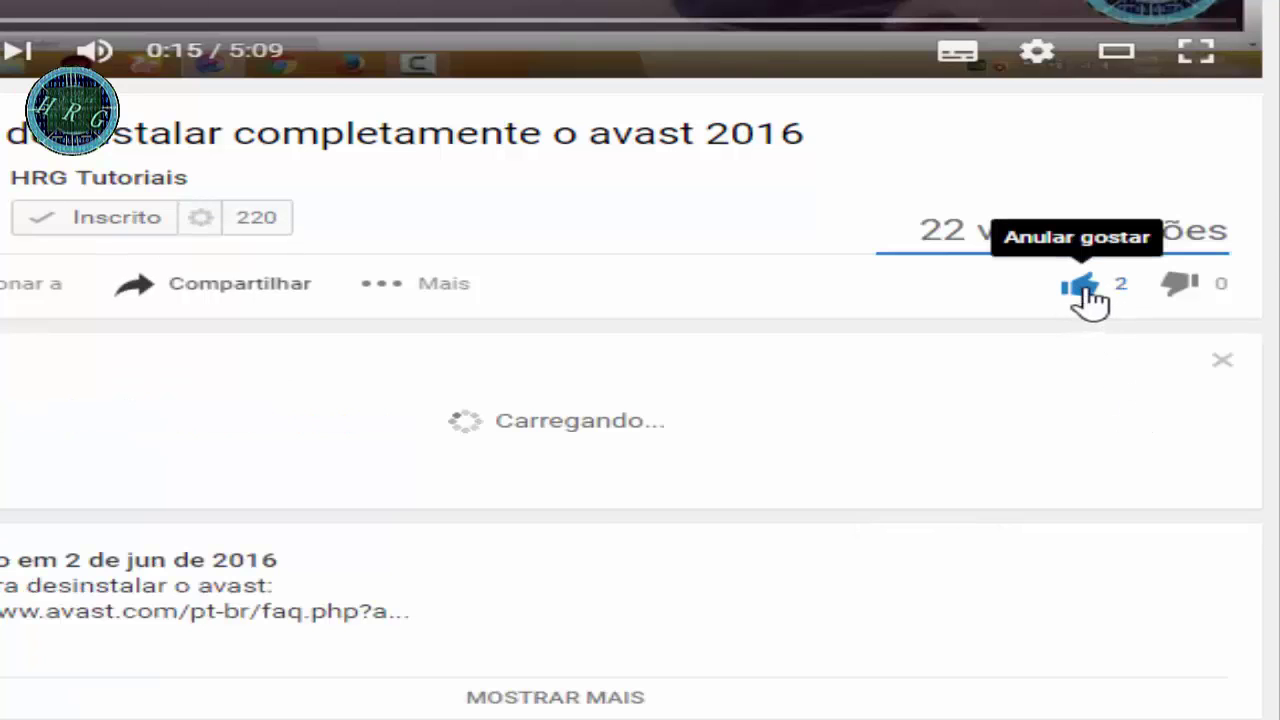
Look at the video's sharing options, close them and view the comments section.
left_click(272, 292)
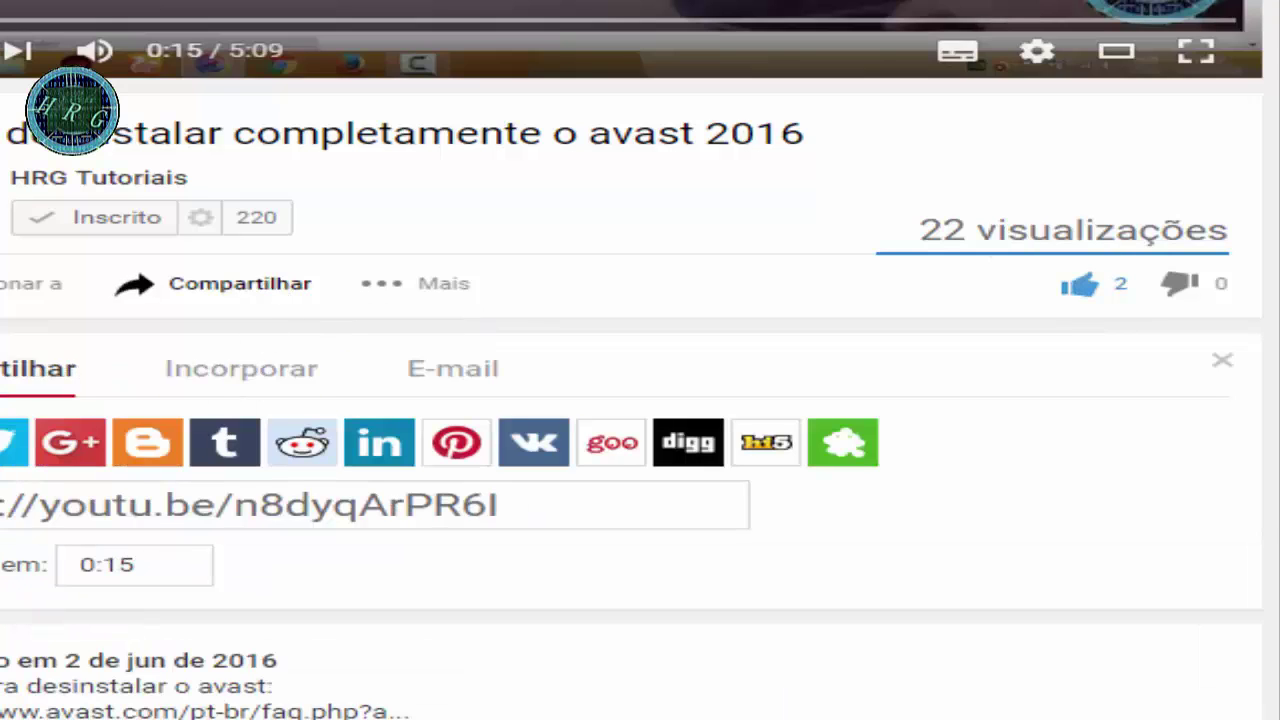
left_click(1222, 360)
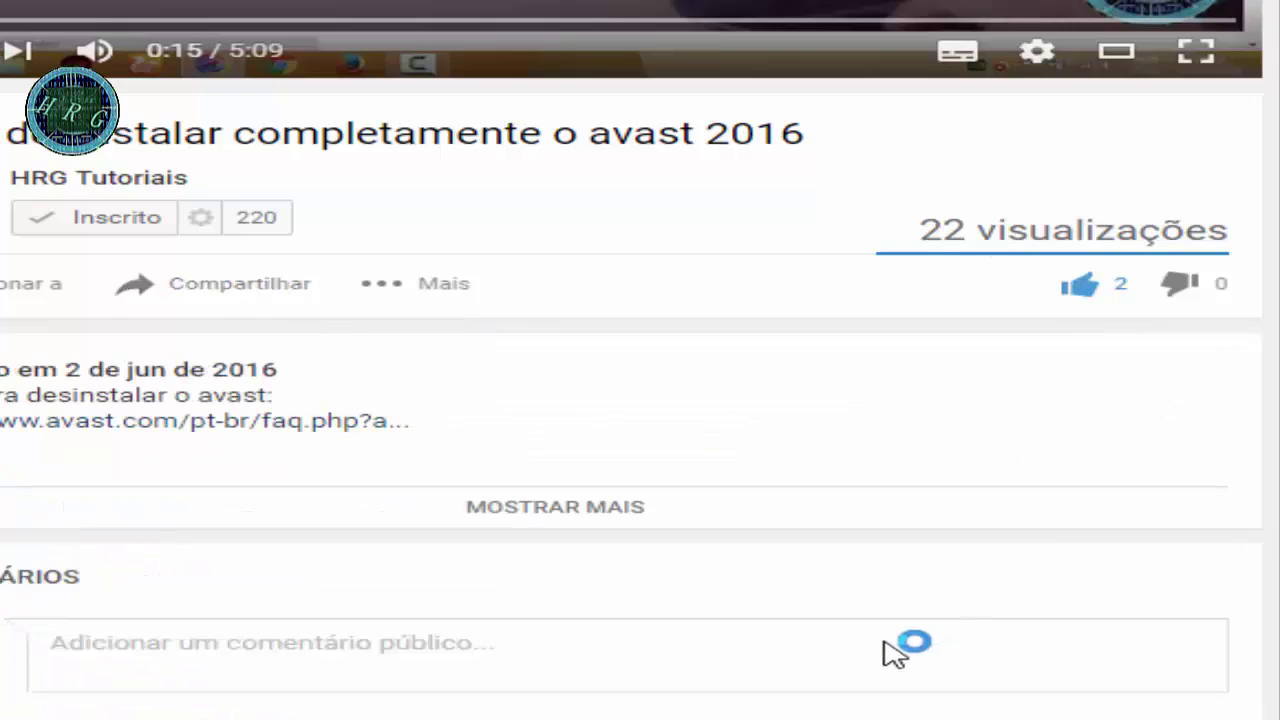
scroll(857, 651, "down", 2)
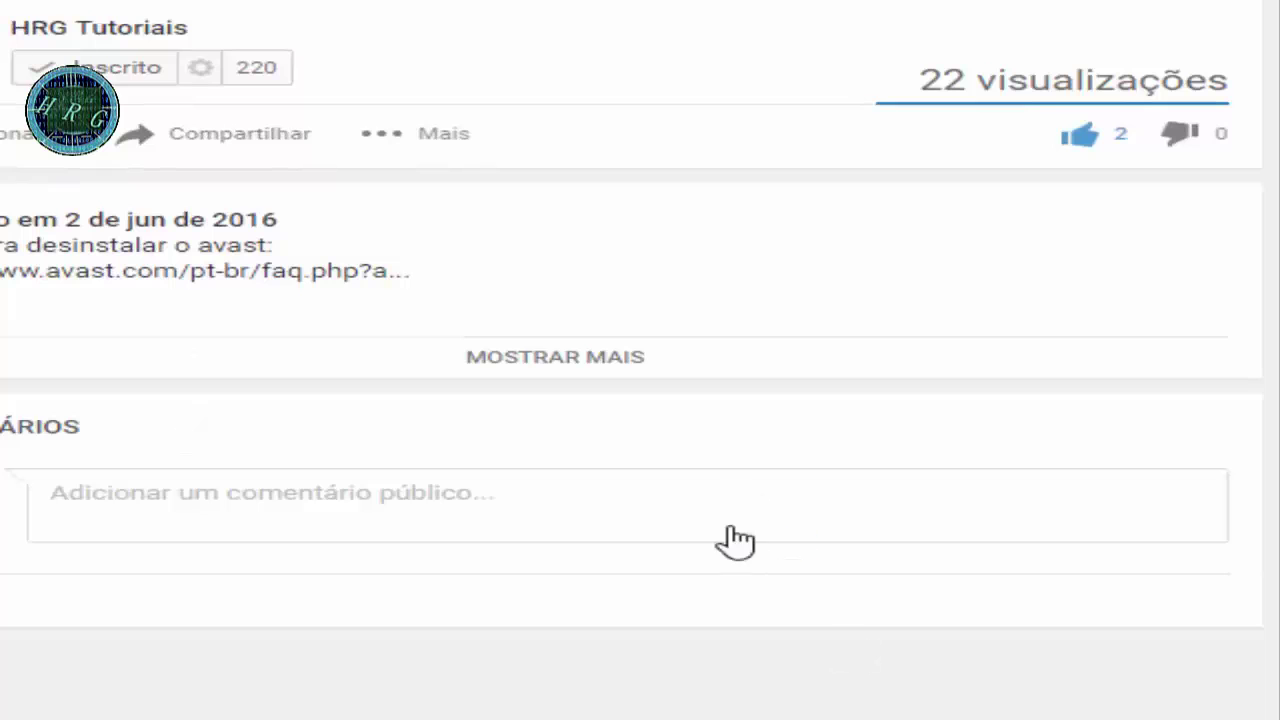